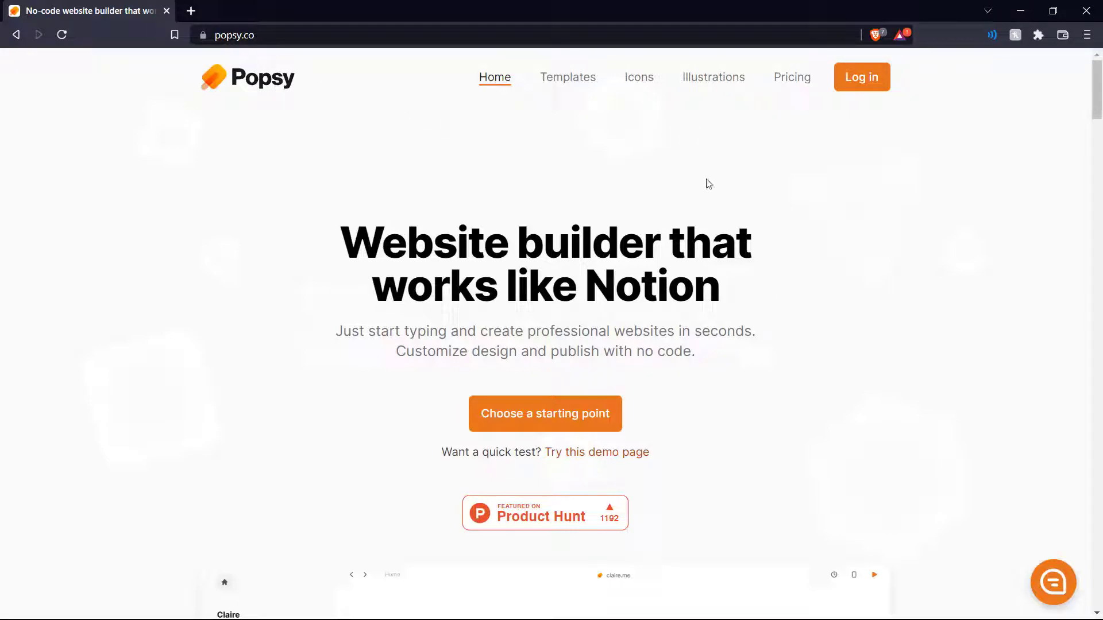
# - Browse the website templates and start a new site from the Felix - YouTuber Website template
pyautogui.click(586, 418)
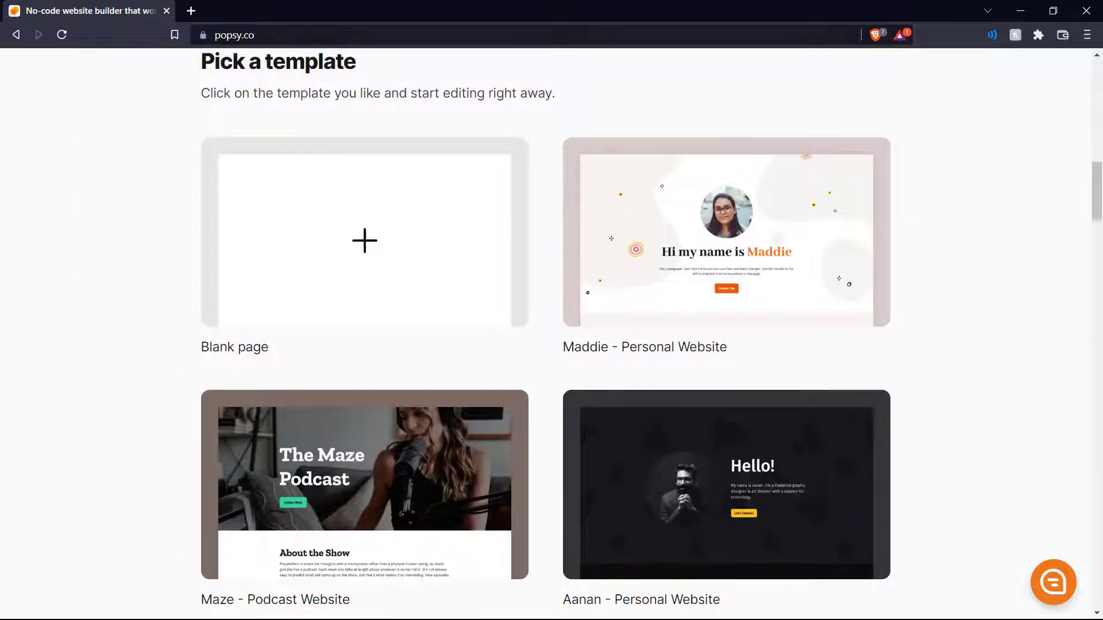
pyautogui.moveTo(208, 68); pyautogui.dragTo(357, 61)
pyautogui.click(476, 88)
pyautogui.scroll(-1, 549, 206)
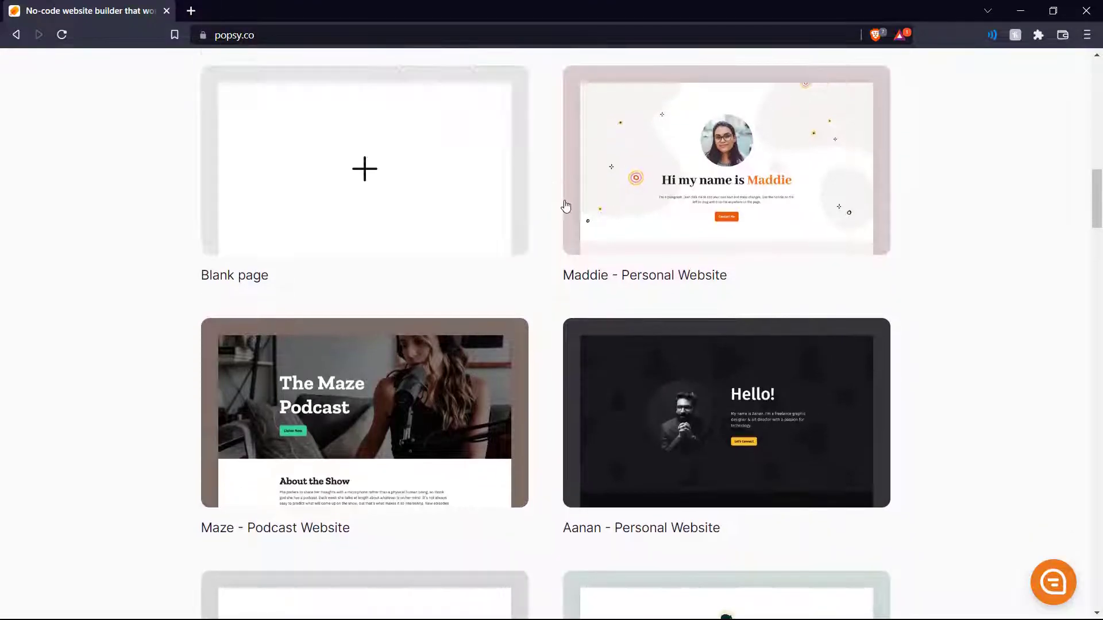
pyautogui.scroll(1, 533, 205)
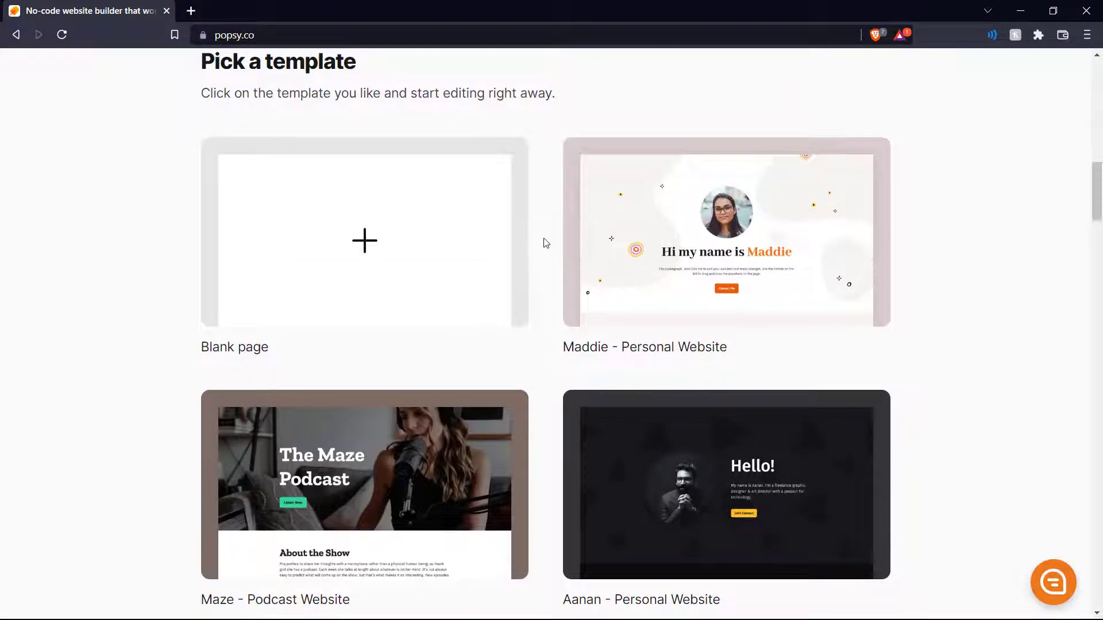
pyautogui.scroll(-2, 546, 243)
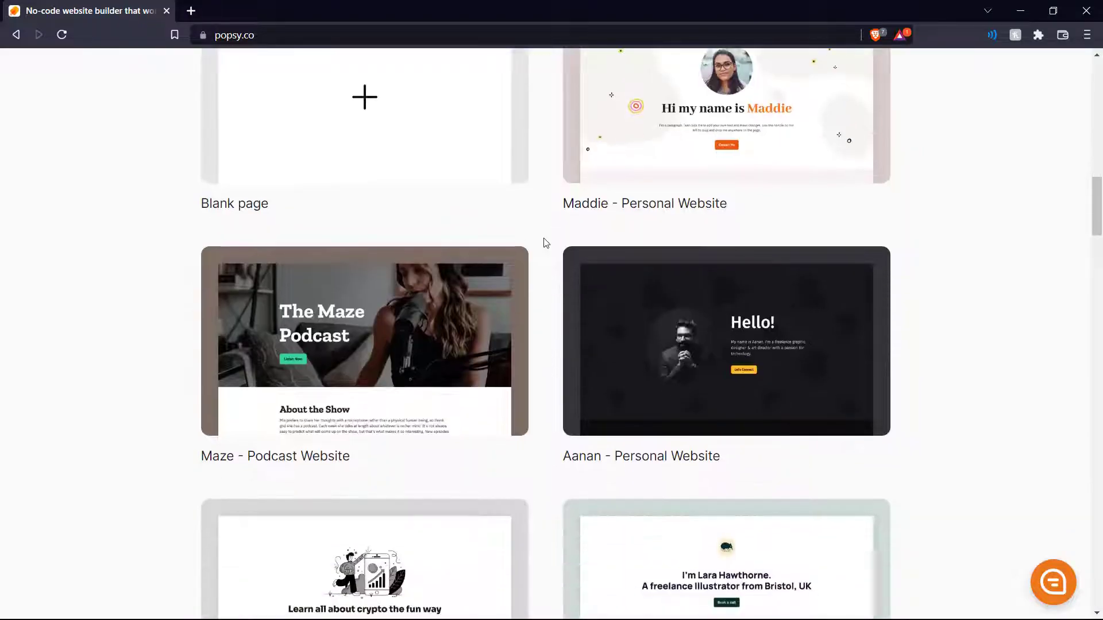
pyautogui.scroll(-3, 546, 243)
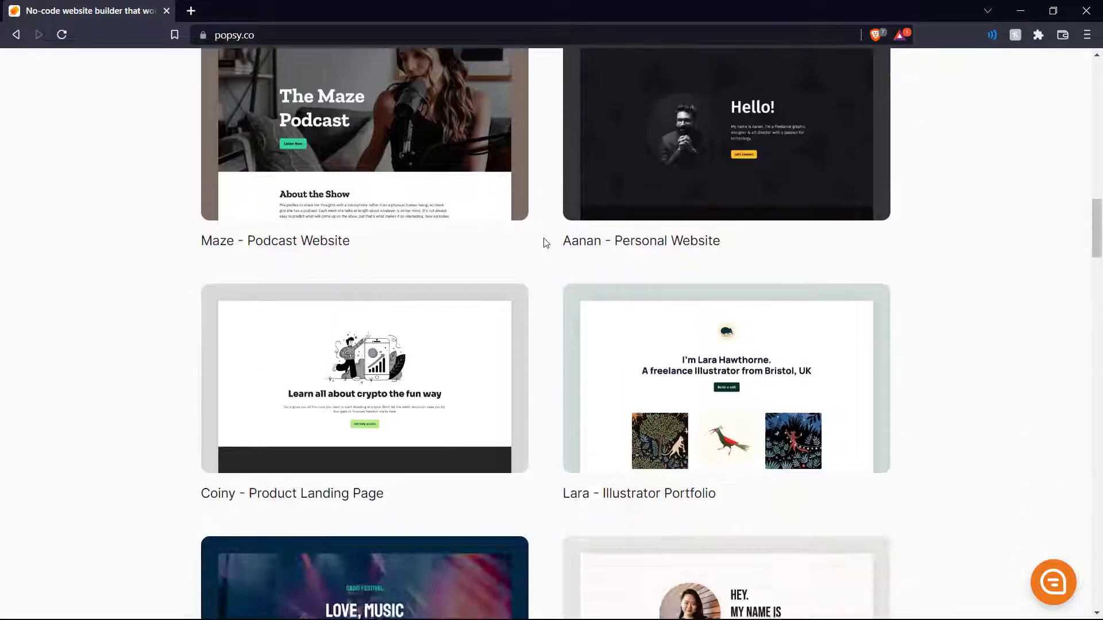
pyautogui.scroll(-4, 545, 243)
pyautogui.scroll(-4, 546, 242)
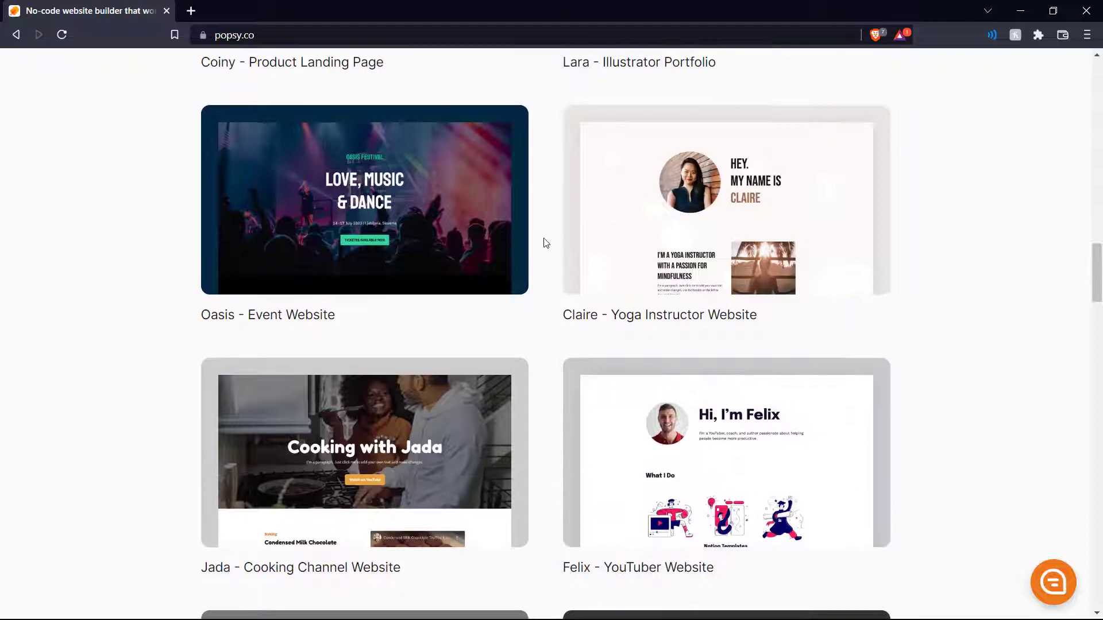
pyautogui.moveTo(746, 288)
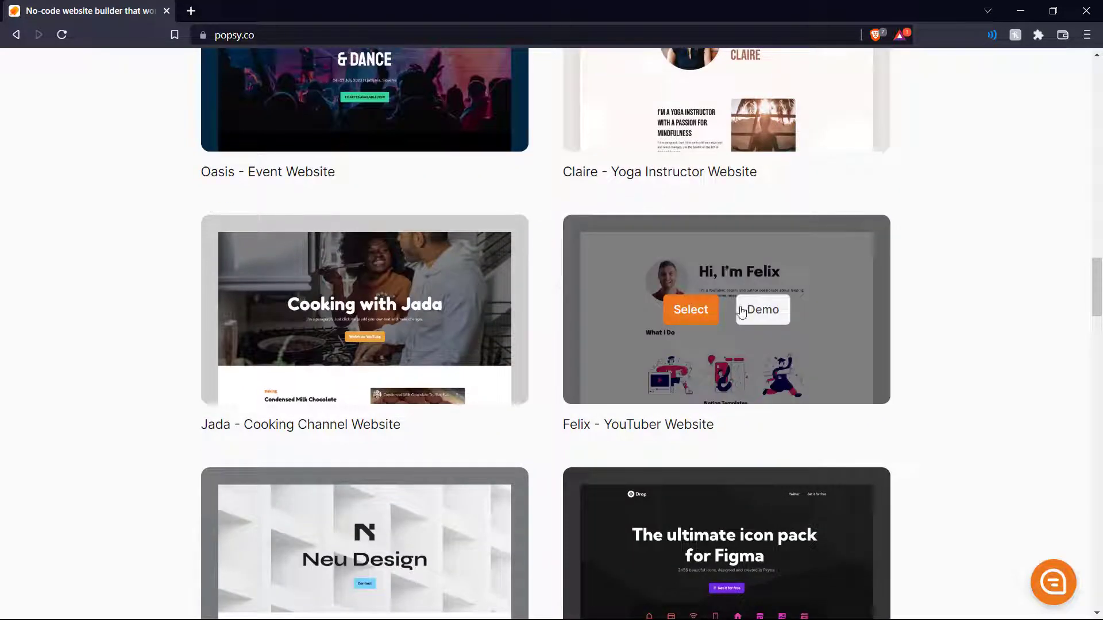
pyautogui.click(697, 319)
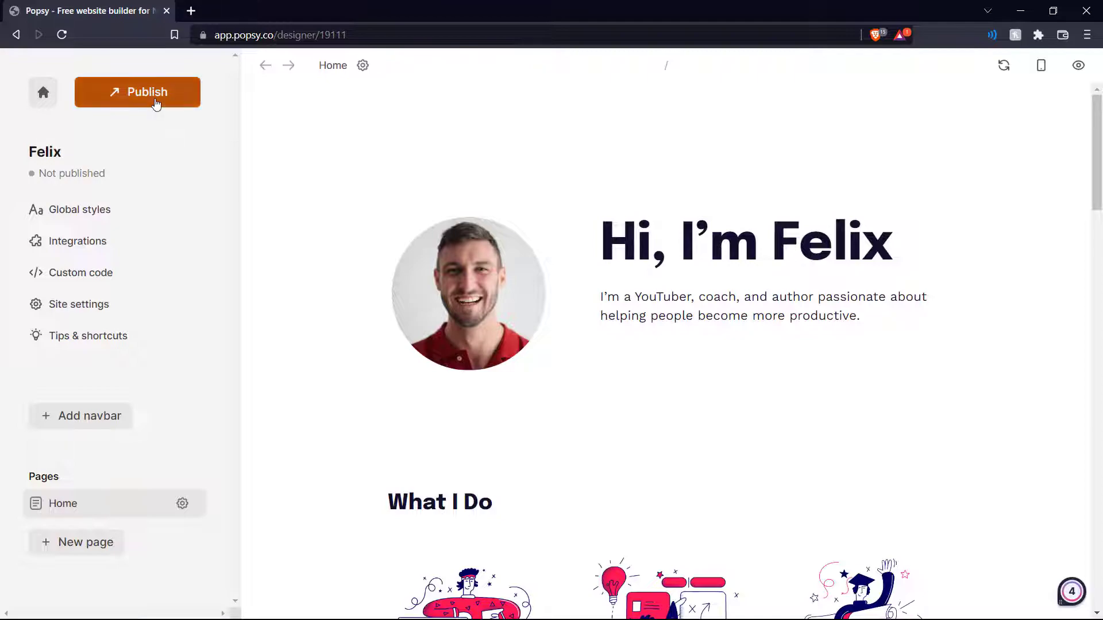
# - Review the site's global styles for layout, typography, buttons and images, then return to the site overview
pyautogui.click(114, 207)
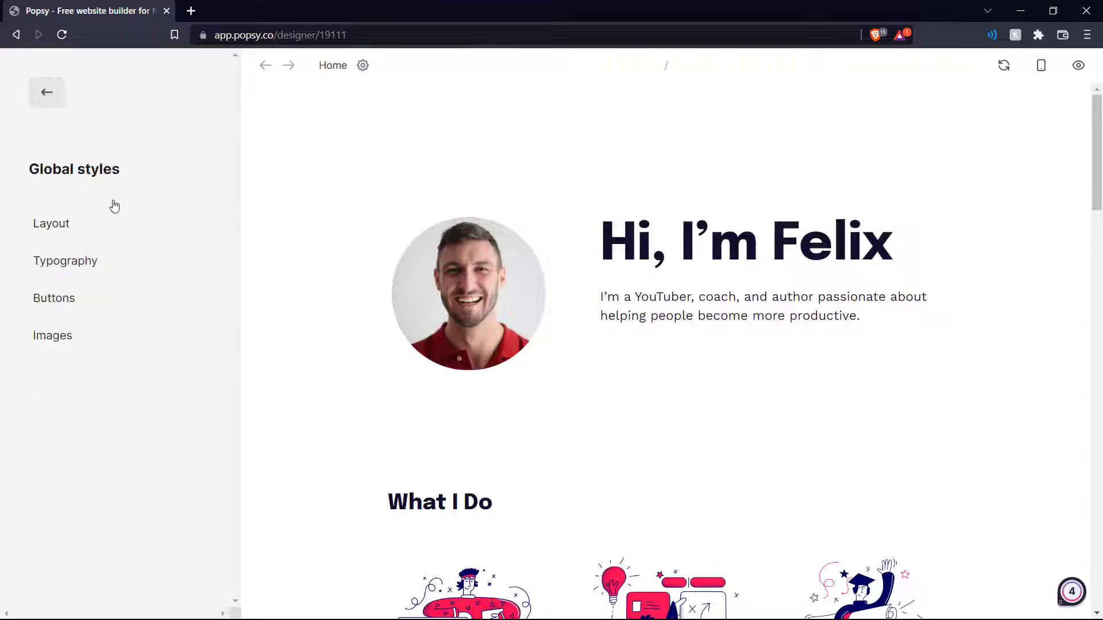
pyautogui.click(84, 231)
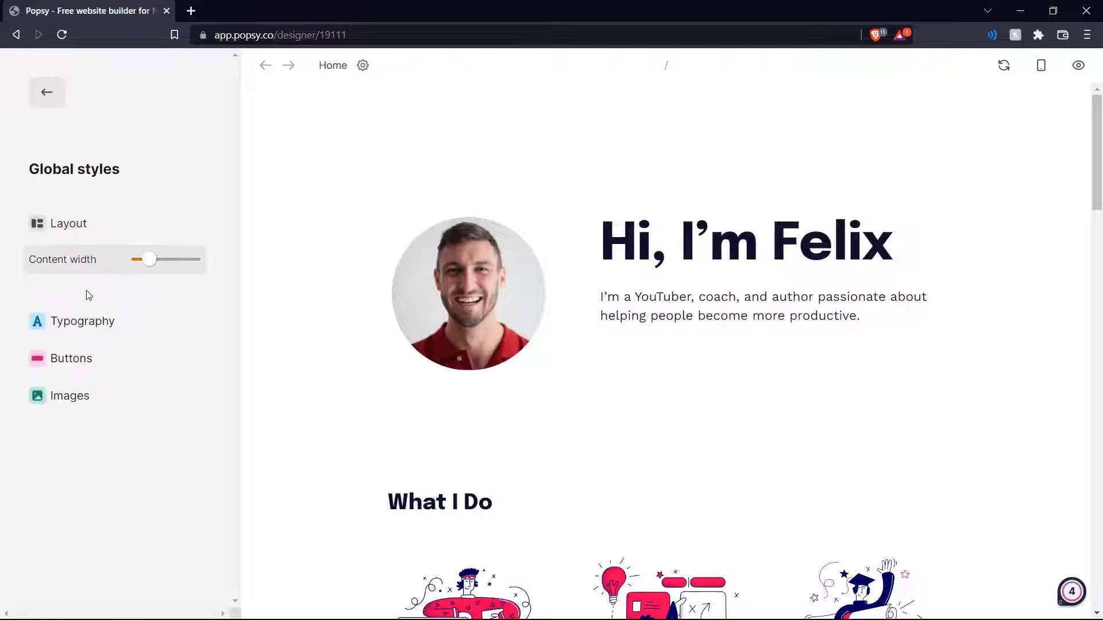
pyautogui.click(96, 326)
pyautogui.scroll(-4, 128, 313)
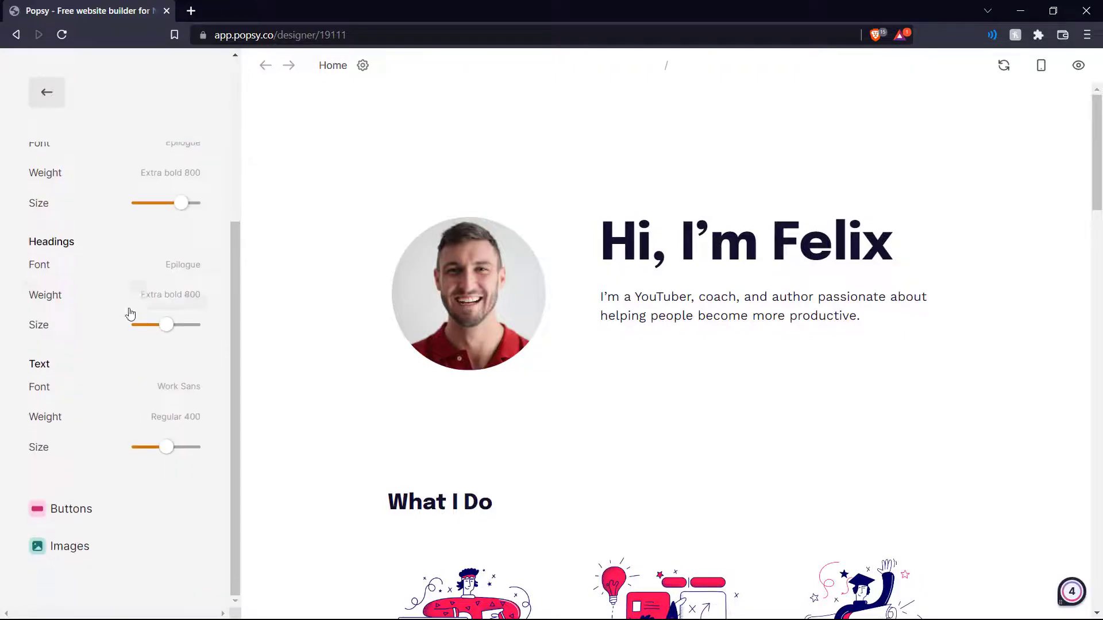
pyautogui.click(105, 509)
pyautogui.scroll(-3, 106, 501)
pyautogui.click(86, 556)
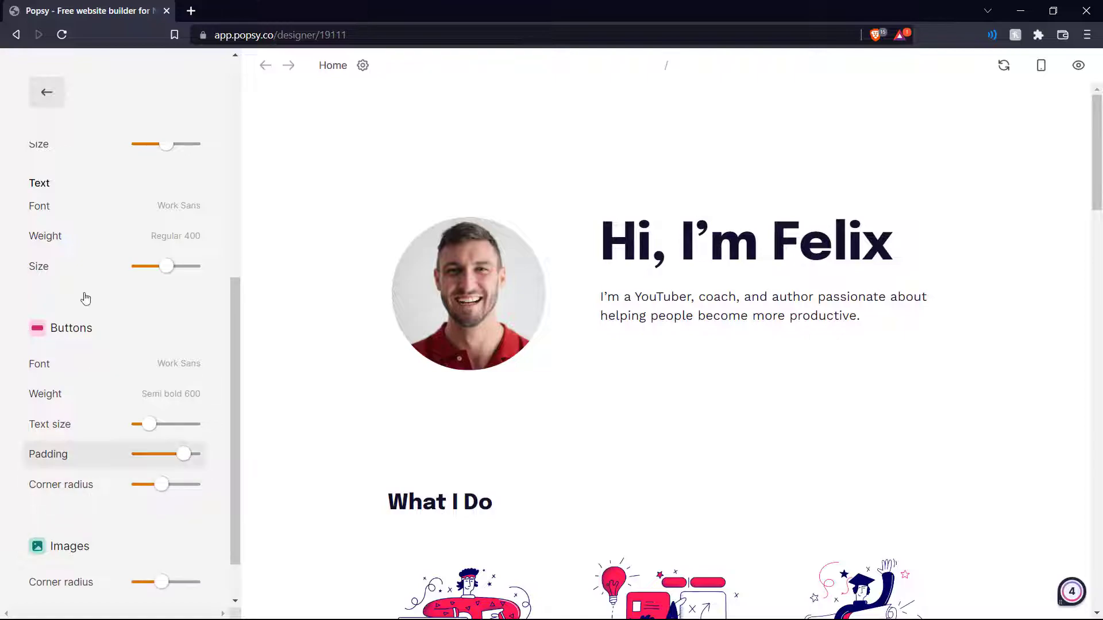
pyautogui.click(51, 103)
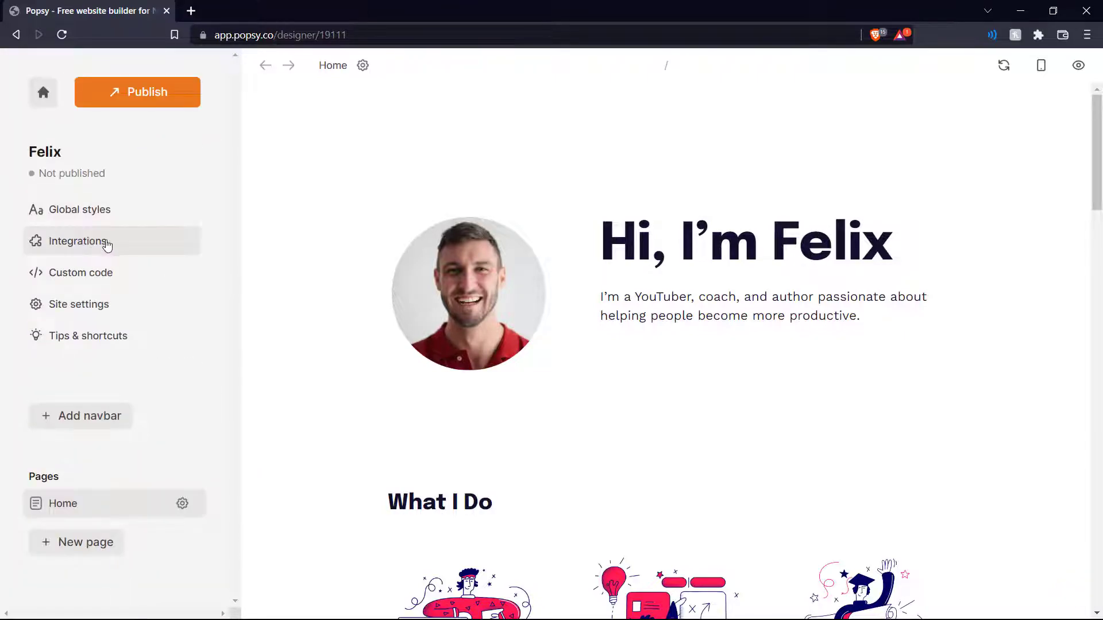
# - Look at the site's integrations and custom code options, returning to the overview after each
pyautogui.click(105, 242)
pyautogui.click(45, 93)
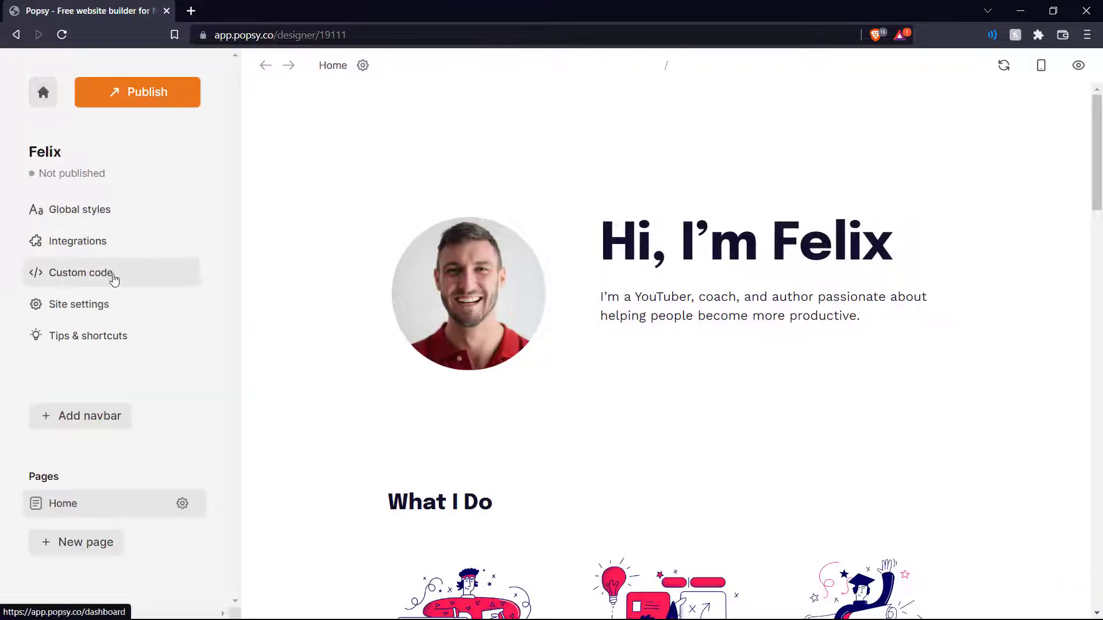
pyautogui.click(109, 274)
pyautogui.click(40, 96)
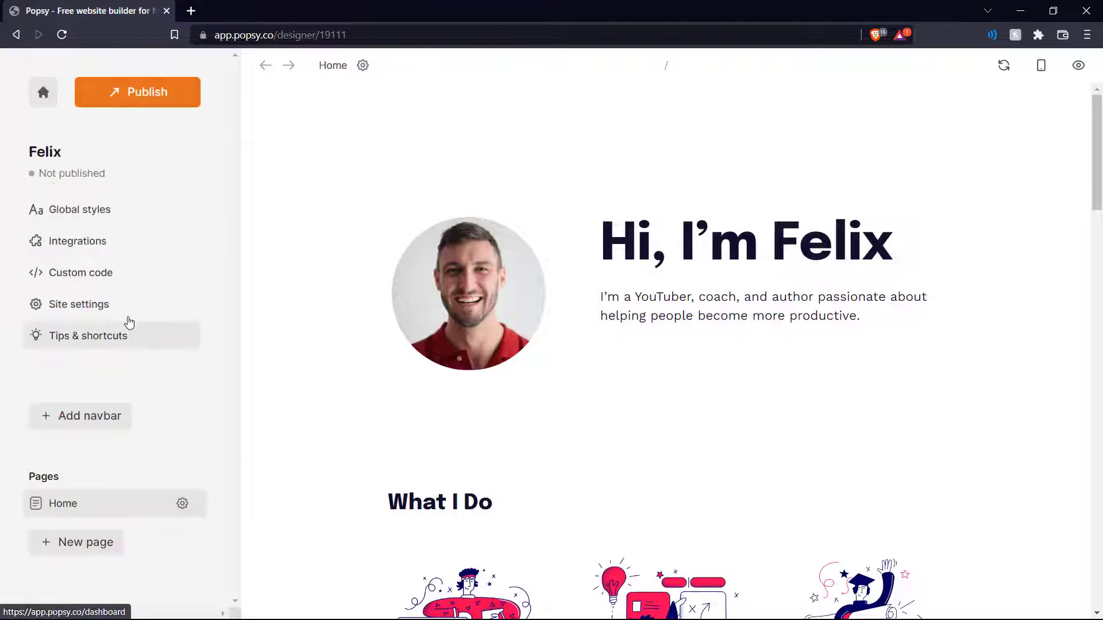
# - Review the site settings for name, favicon, logo and website deletion, and close them without changes
pyautogui.click(111, 304)
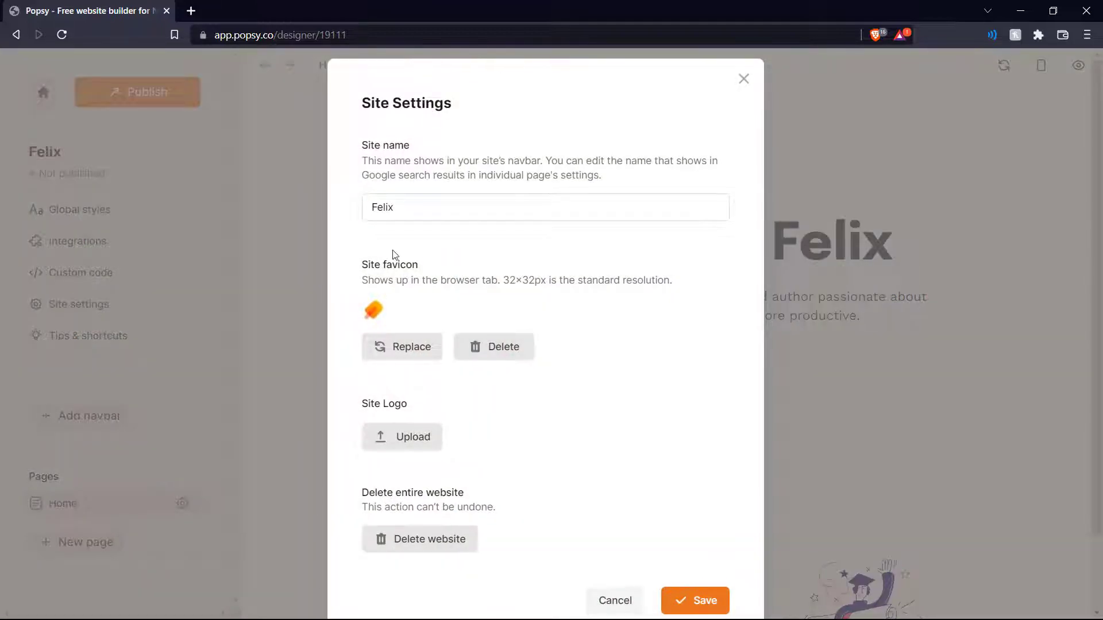
pyautogui.scroll(-2, 405, 275)
pyautogui.scroll(2, 693, 189)
pyautogui.click(742, 86)
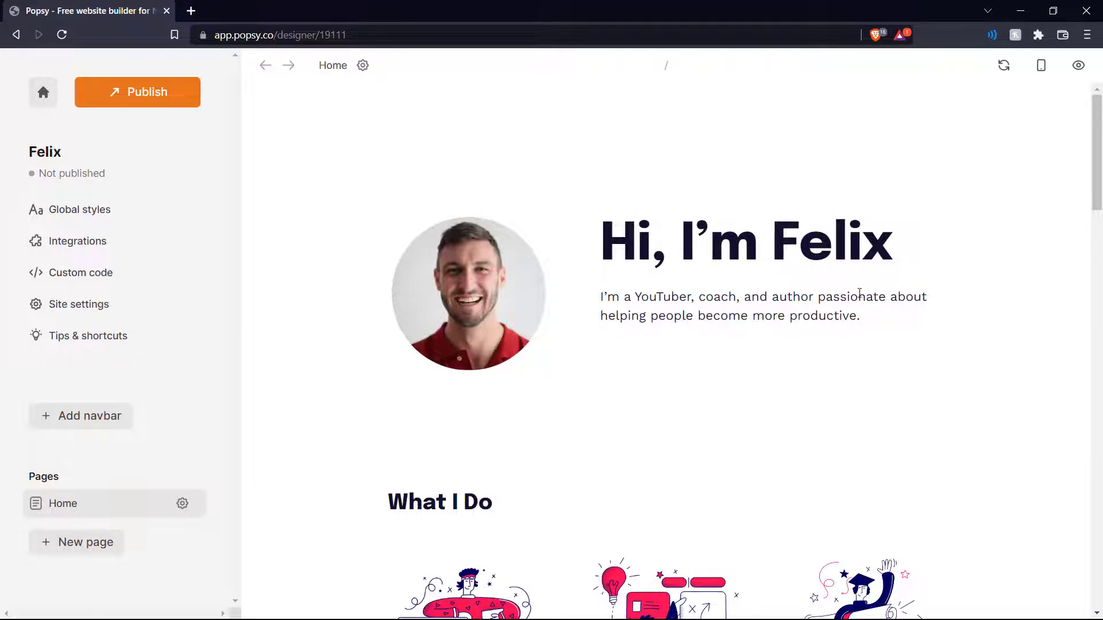
# - Examine the Home page's sections from the intro down to the newsletter and footer links
pyautogui.scroll(-5, 575, 379)
pyautogui.scroll(5, 577, 344)
pyautogui.scroll(-5, 776, 356)
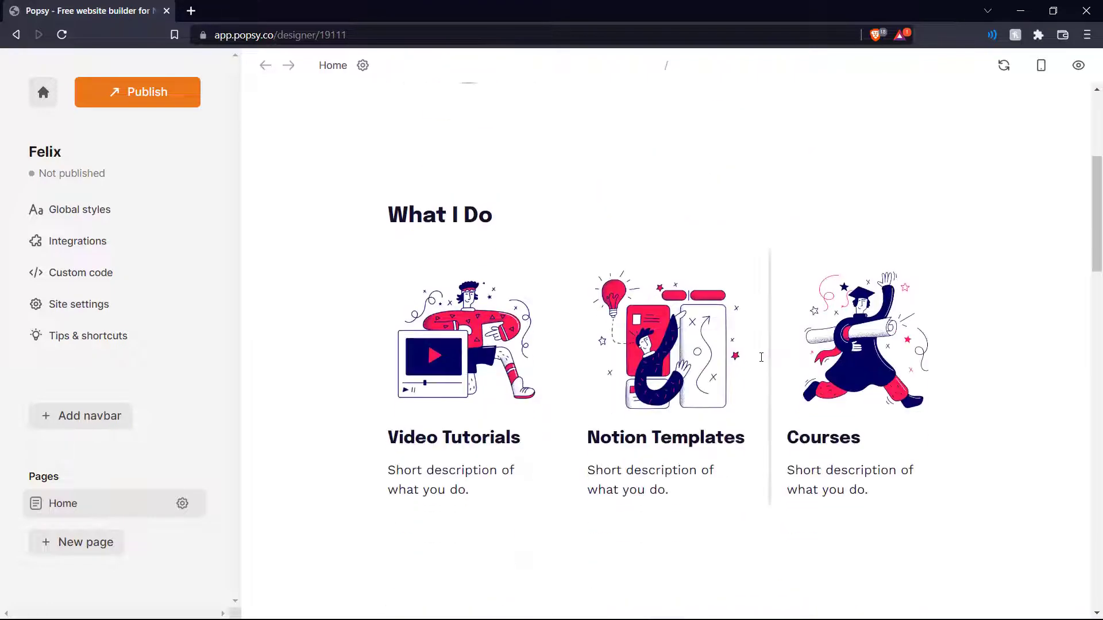
pyautogui.scroll(1, 747, 373)
pyautogui.scroll(-2, 730, 407)
pyautogui.scroll(-6, 730, 406)
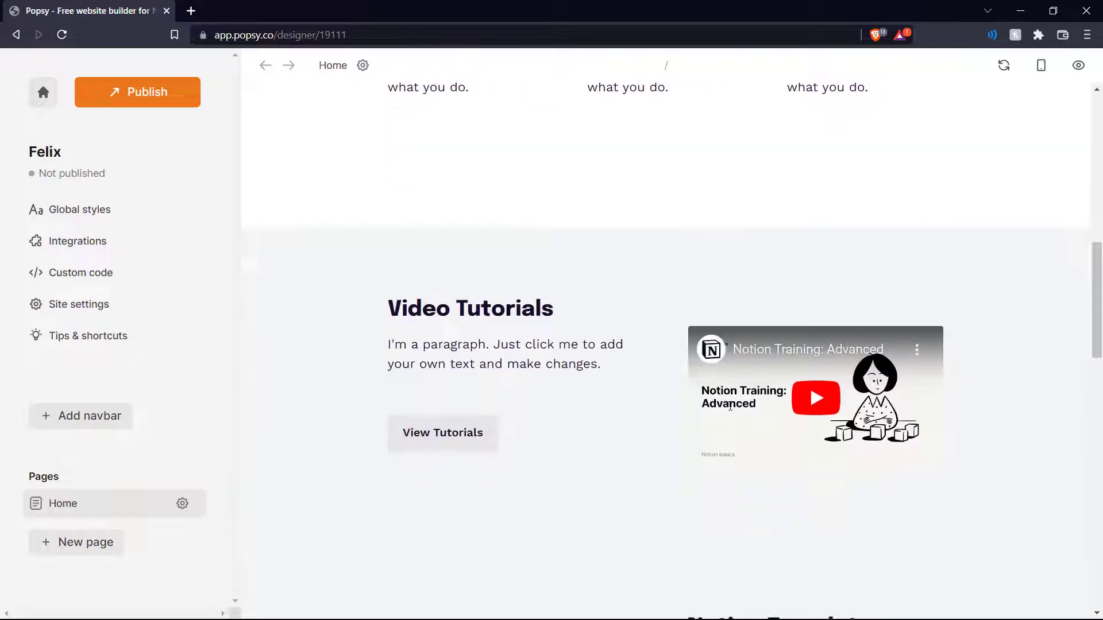
pyautogui.scroll(-2, 689, 396)
pyautogui.scroll(-10, 661, 384)
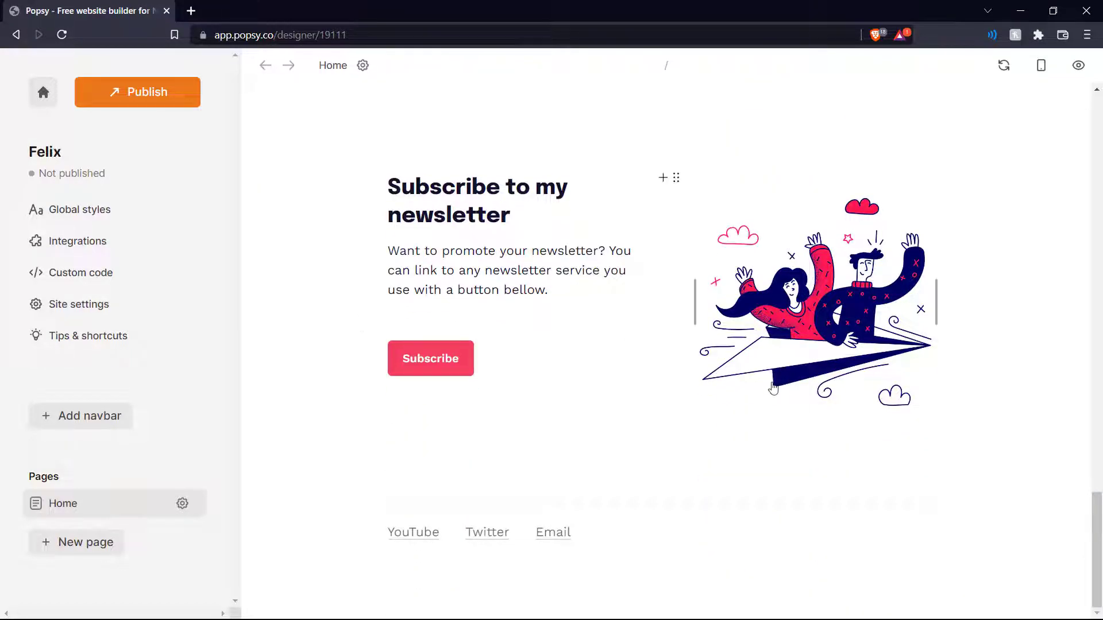
pyautogui.scroll(18, 661, 520)
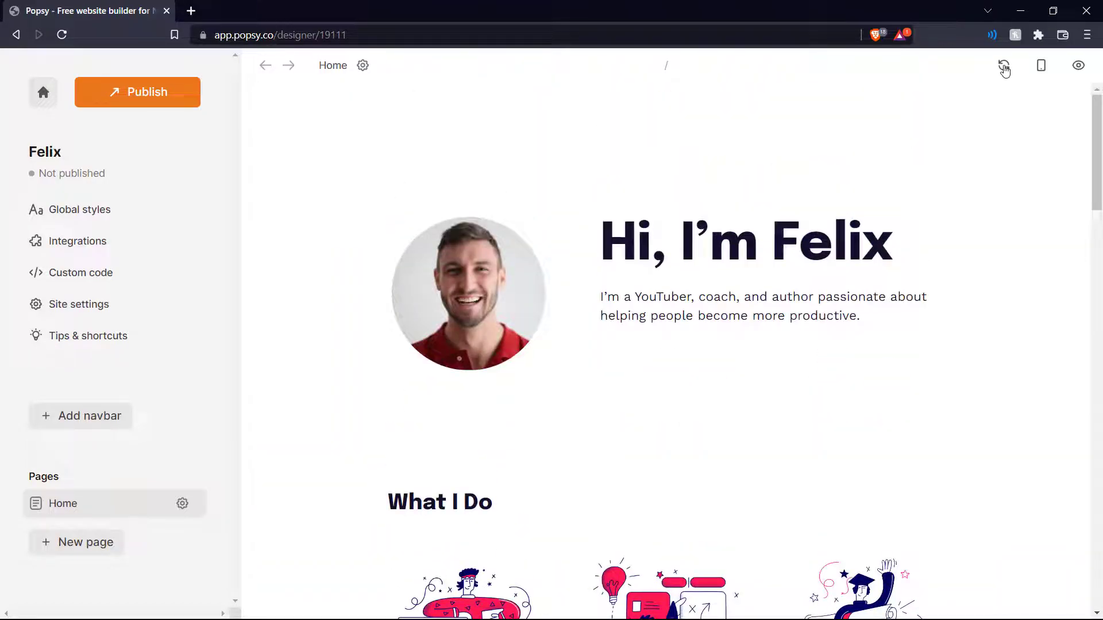
# - Reload the page, check its sections in the mobile layout, and return to the desktop layout
pyautogui.click(1003, 67)
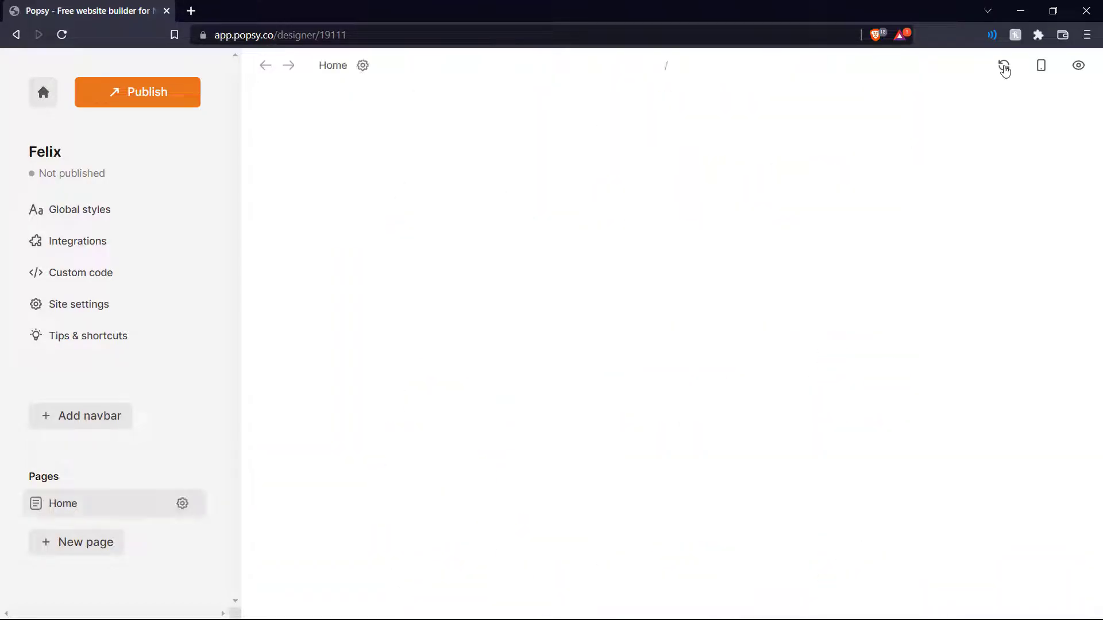
pyautogui.click(1045, 68)
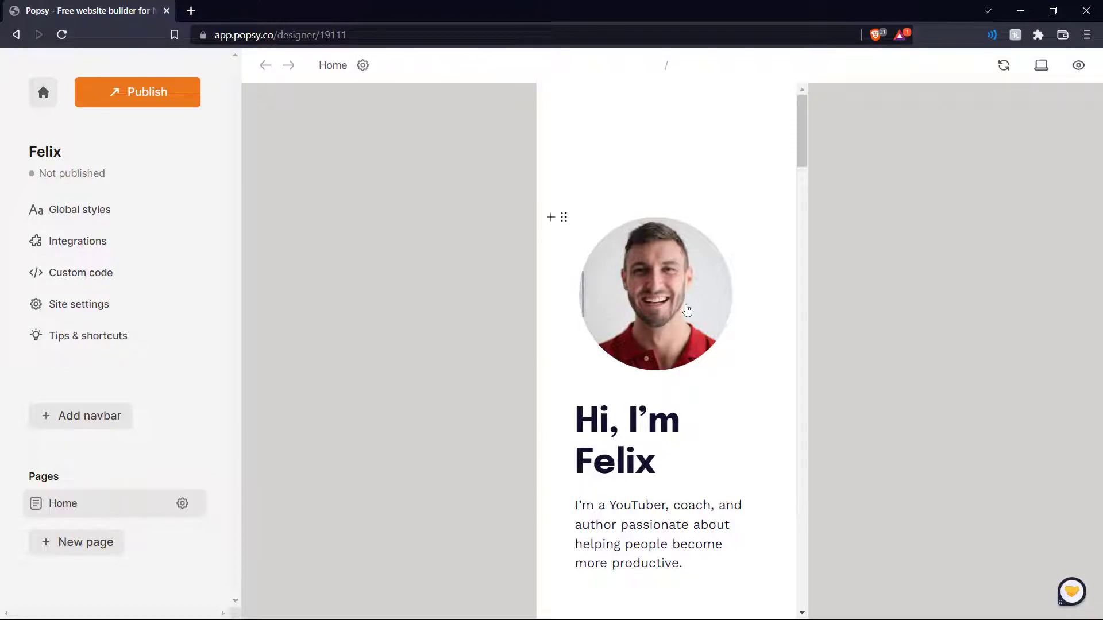
pyautogui.scroll(-15, 685, 308)
pyautogui.scroll(10, 687, 311)
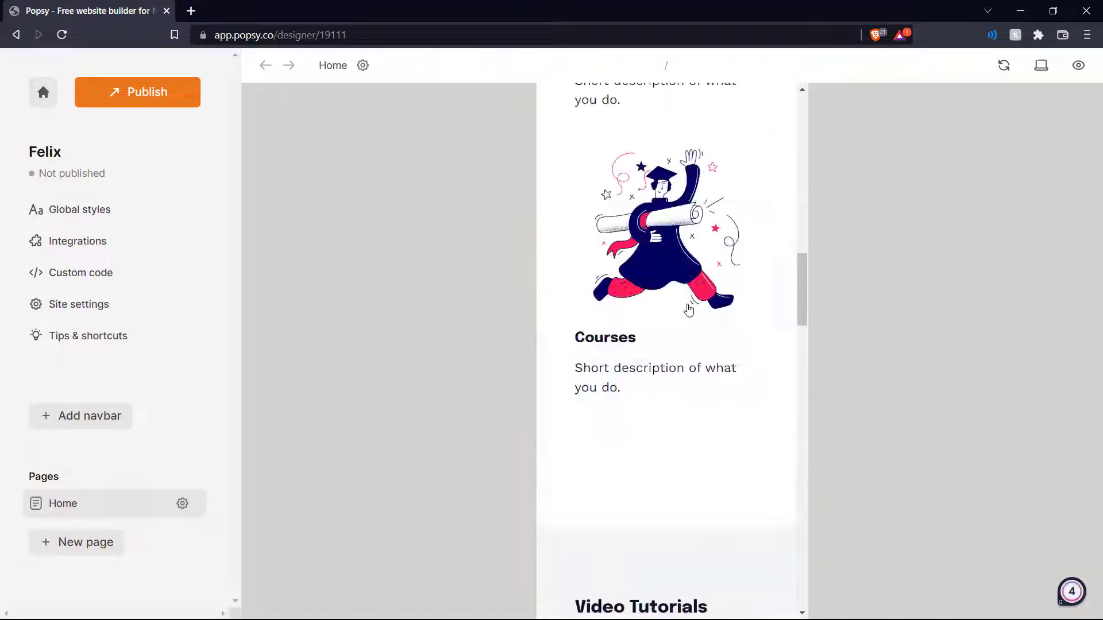
pyautogui.click(1041, 66)
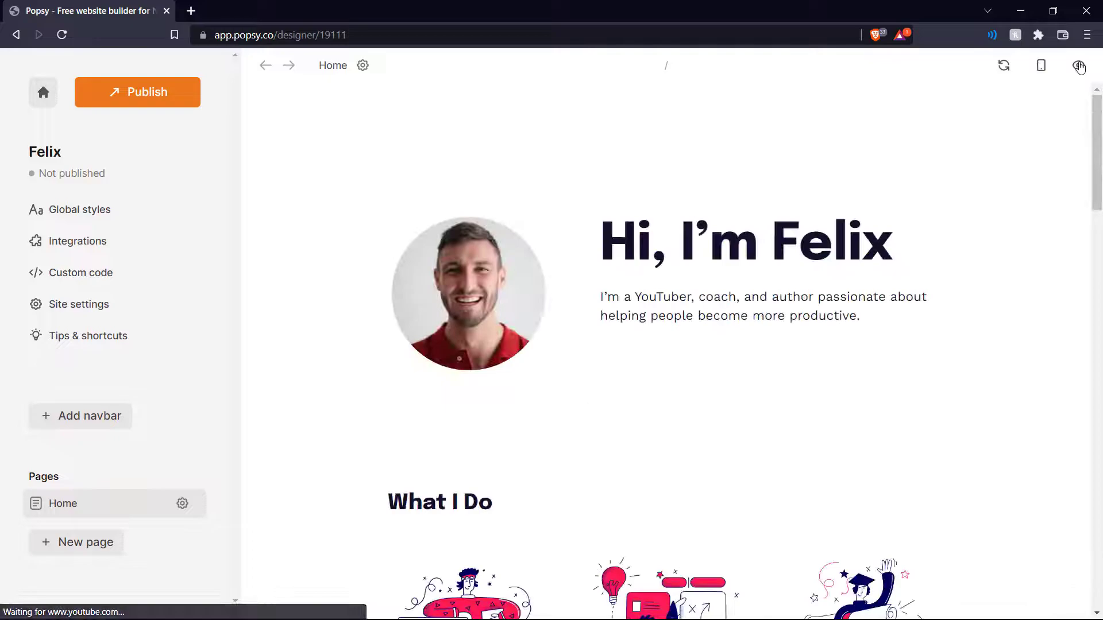
# - Preview the full page as visitors see it and close the preview
pyautogui.click(1078, 65)
pyautogui.scroll(-15, 901, 231)
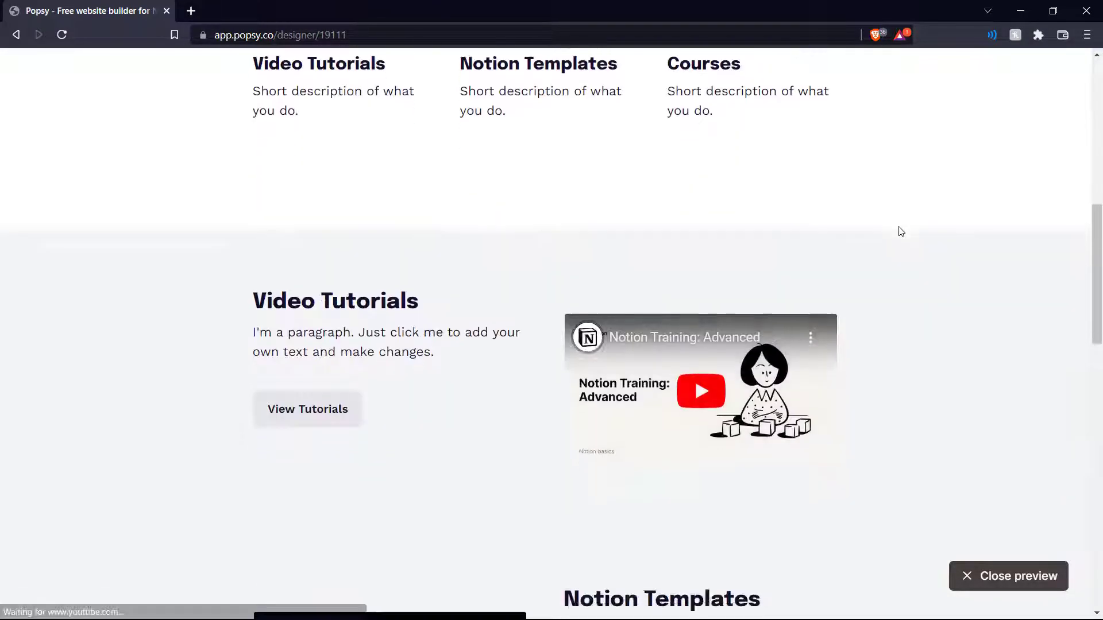
pyautogui.press('Escape')
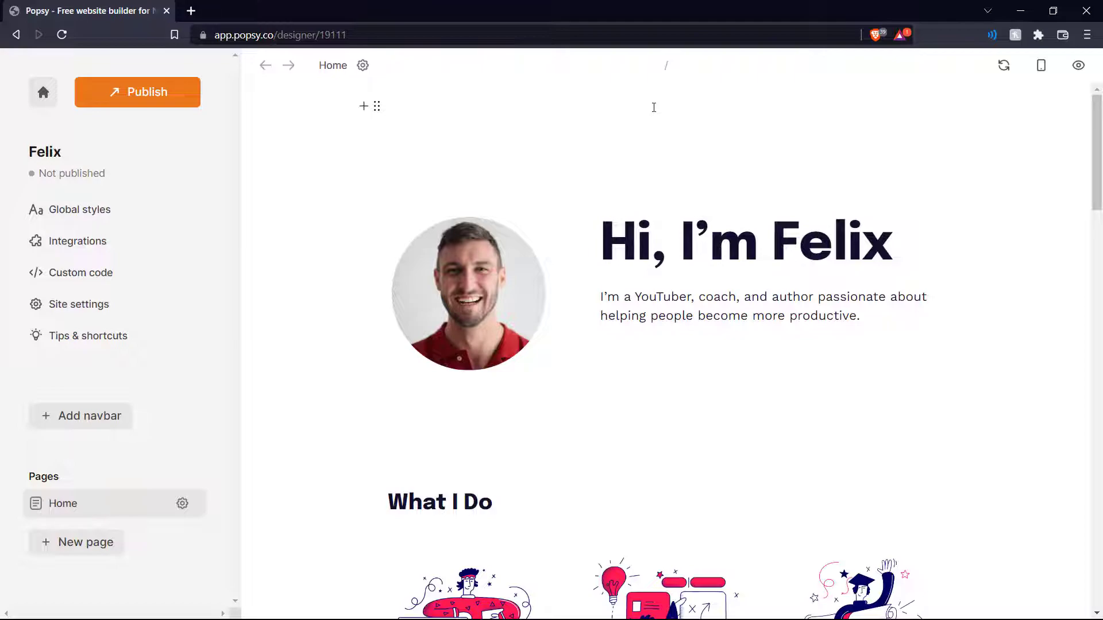
# - Look through the insertable block types from the empty line above the intro, and clear the command character
pyautogui.click(439, 104)
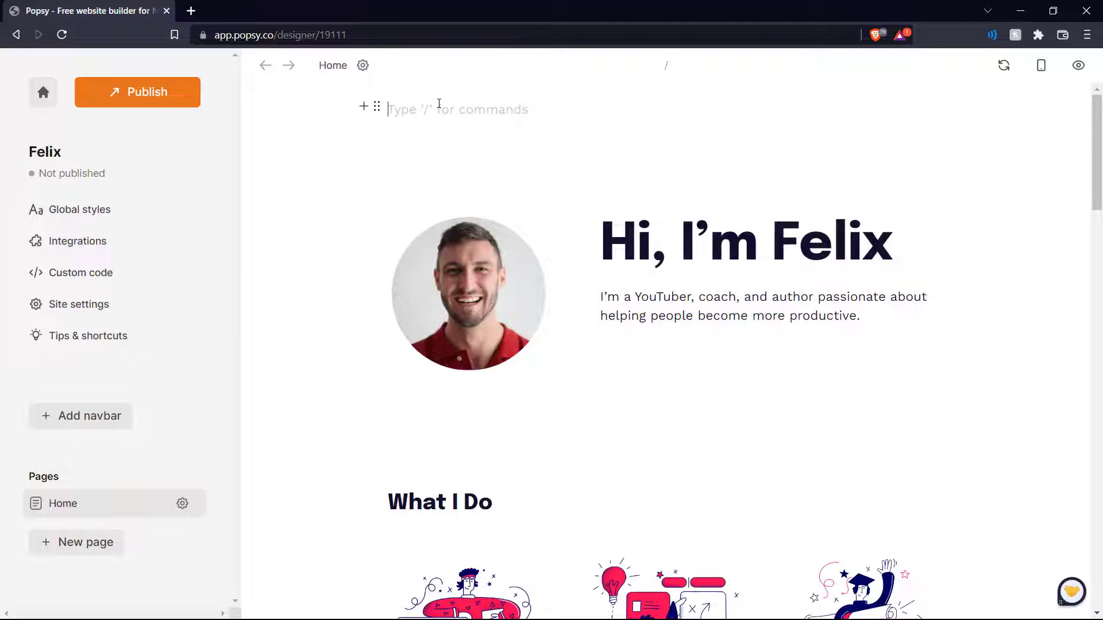
pyautogui.write('/')
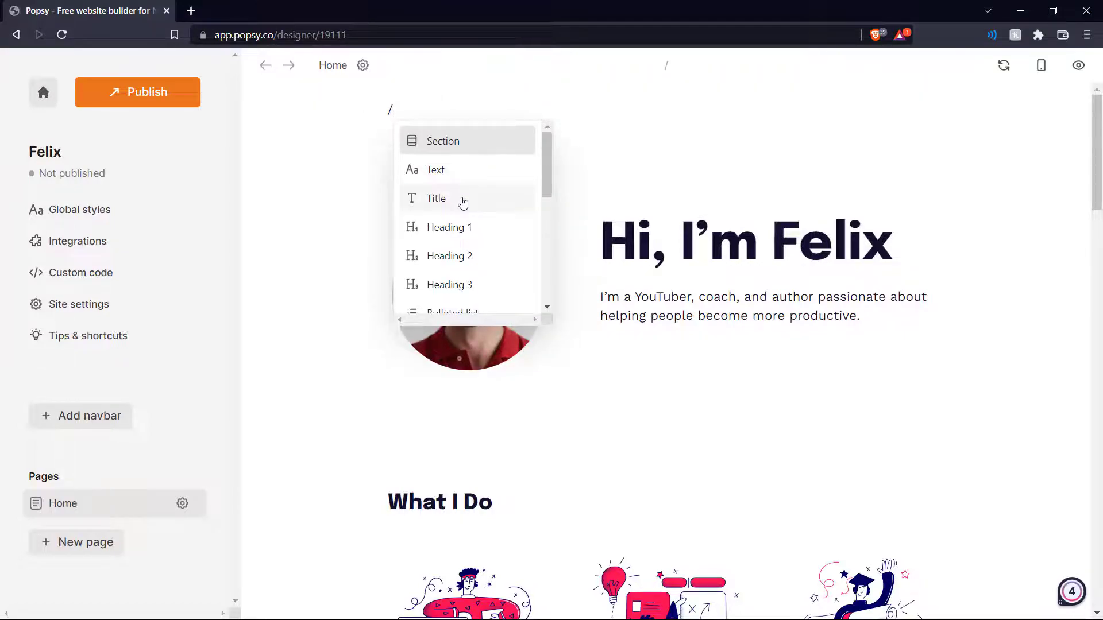
pyautogui.scroll(-4, 480, 237)
pyautogui.scroll(2, 480, 239)
pyautogui.scroll(-4, 505, 227)
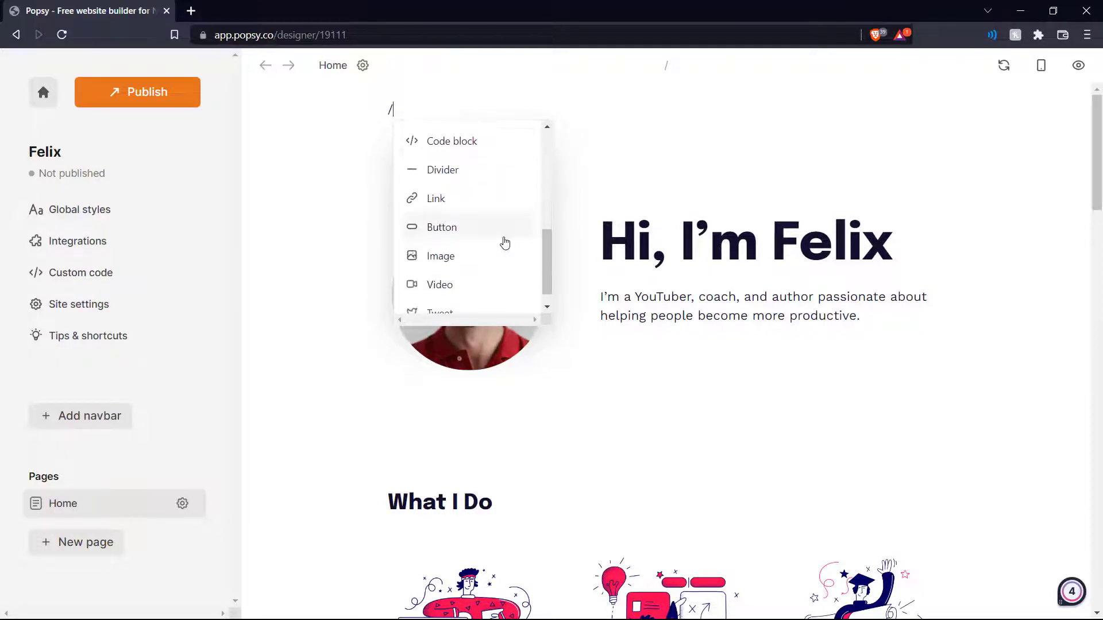
pyautogui.scroll(-1, 489, 253)
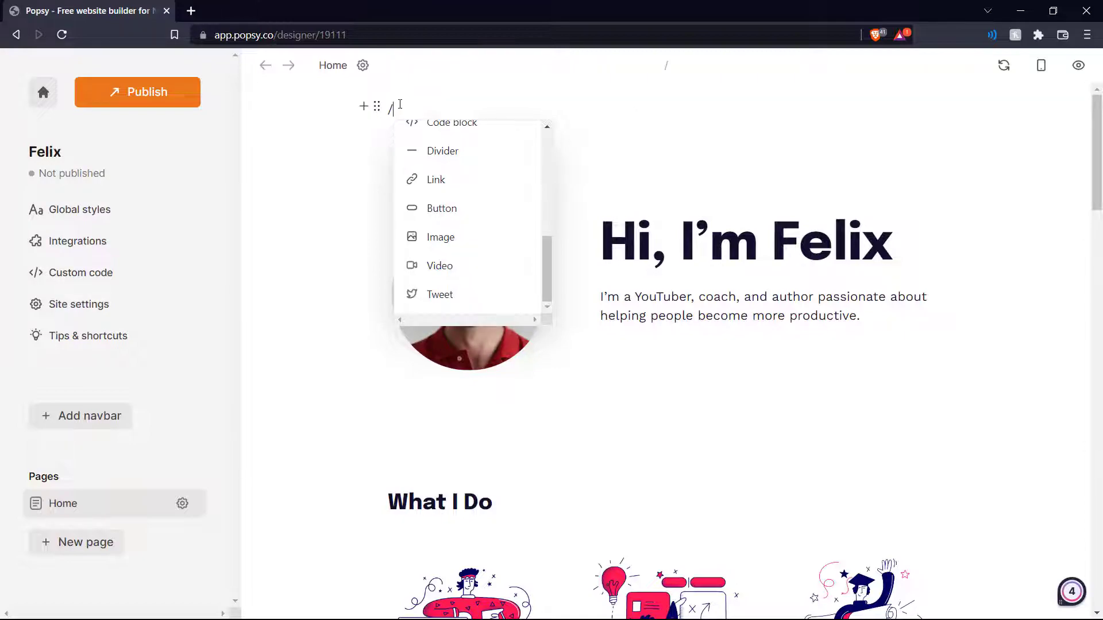
pyautogui.press('BackSpace')
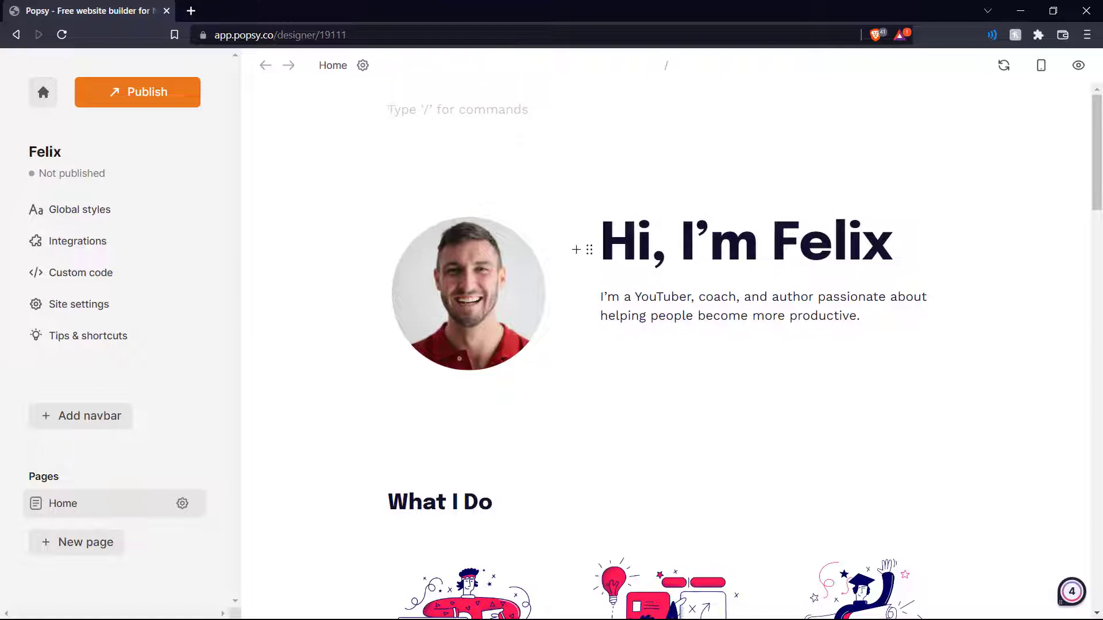
# - Replace "I'm Felix" in the main heading so it reads "Hi, this is No Code School"
pyautogui.moveTo(680, 241); pyautogui.dragTo(998, 255)
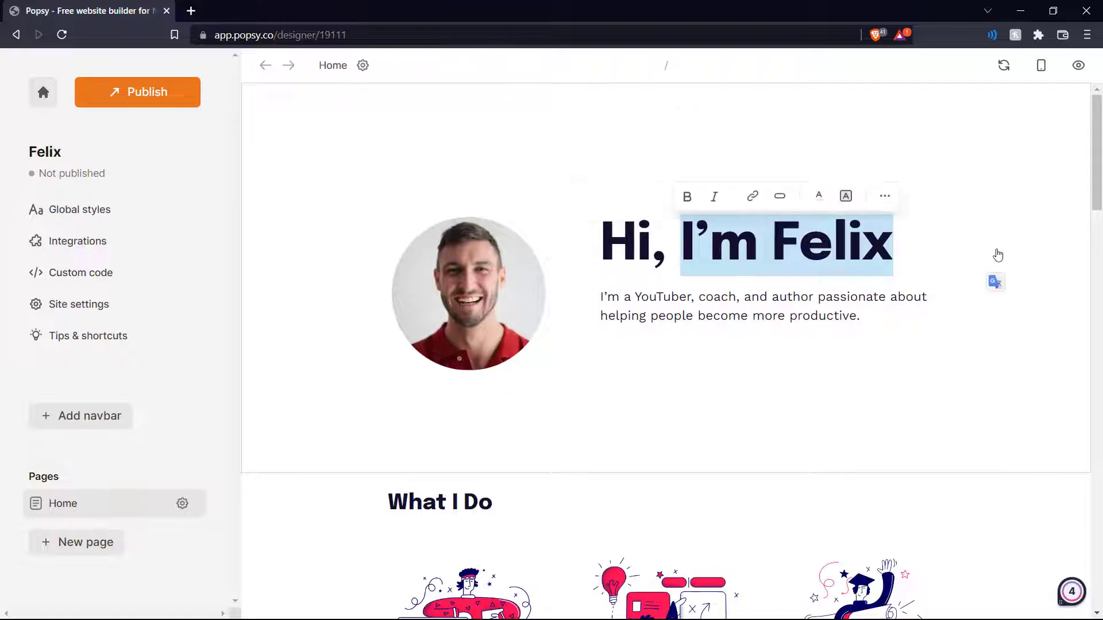
pyautogui.write('thi')
pyautogui.press('BackSpace')
pyautogui.write('s is No Code School')
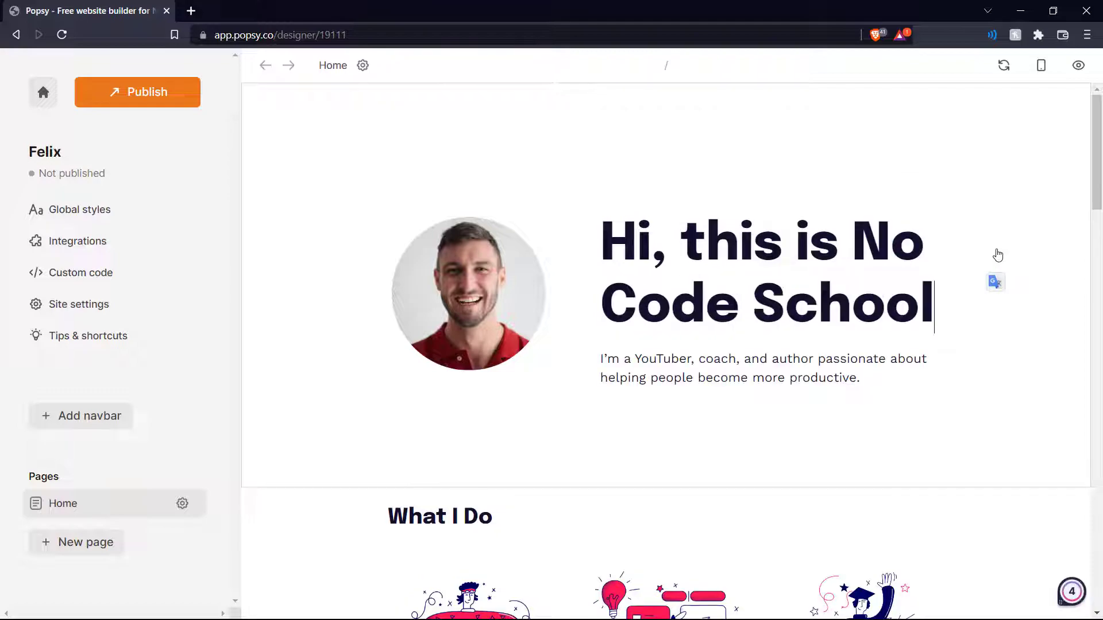
# - Replace the intro text under the heading with "We are an educational YouTube channel that creates videos on the topic of various no-code tools!"
pyautogui.tripleClick(908, 300)
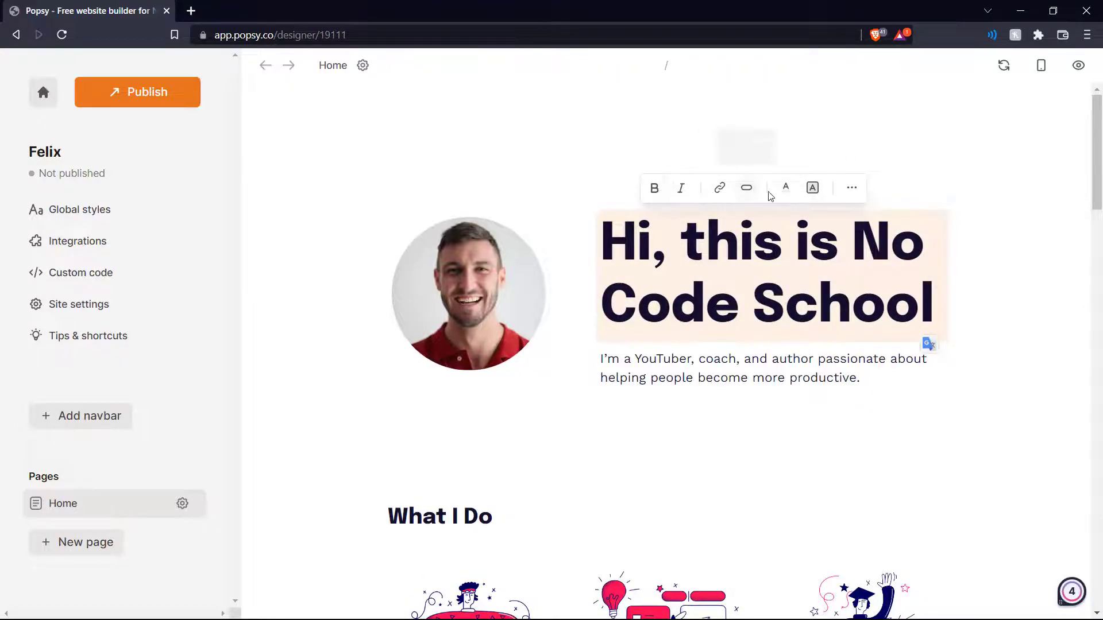
pyautogui.doubleClick(755, 358)
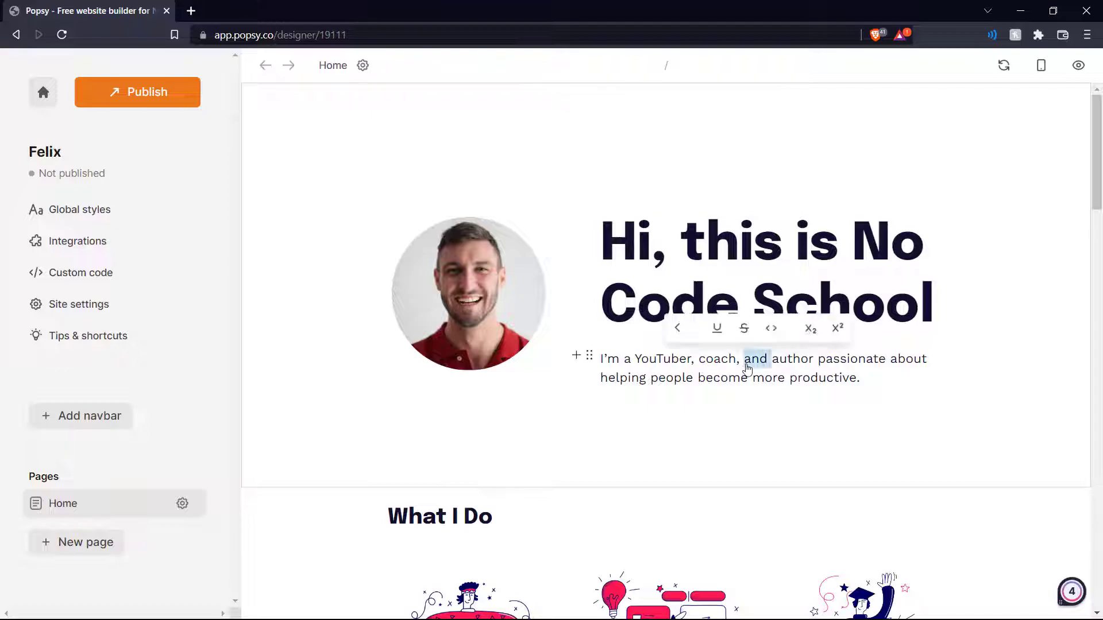
pyautogui.click(639, 369)
pyautogui.tripleClick(638, 368)
pyautogui.write('We are an educational YouTube channel that creates videos on the topic of various no-code tools!')
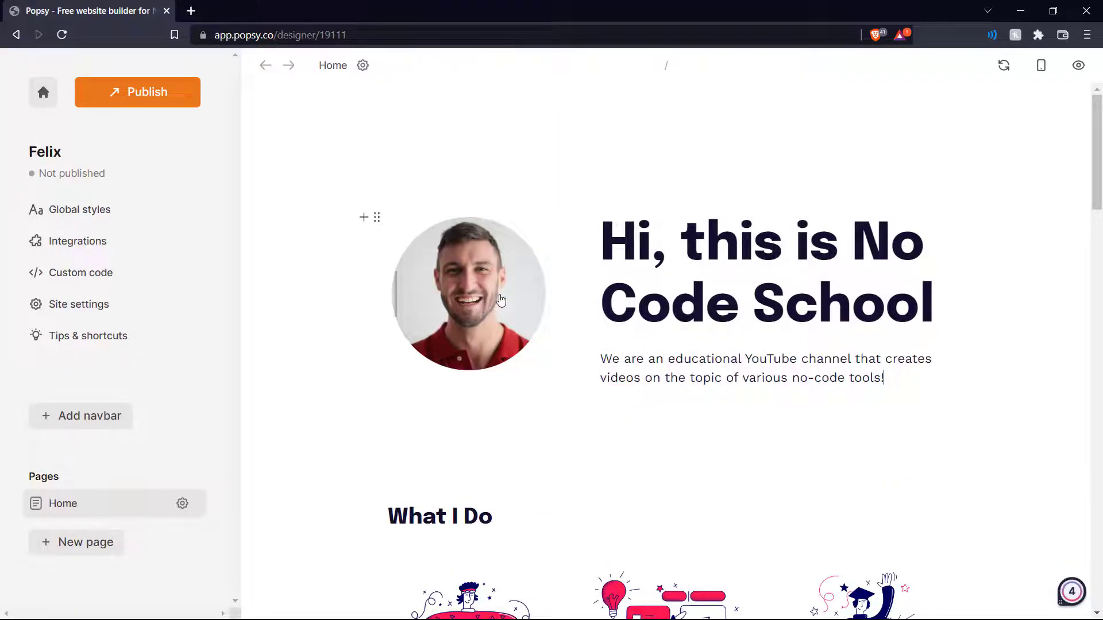
# - Replace the circular portrait photo beside the main heading with an uploaded No Code School logo image
pyautogui.click(500, 300)
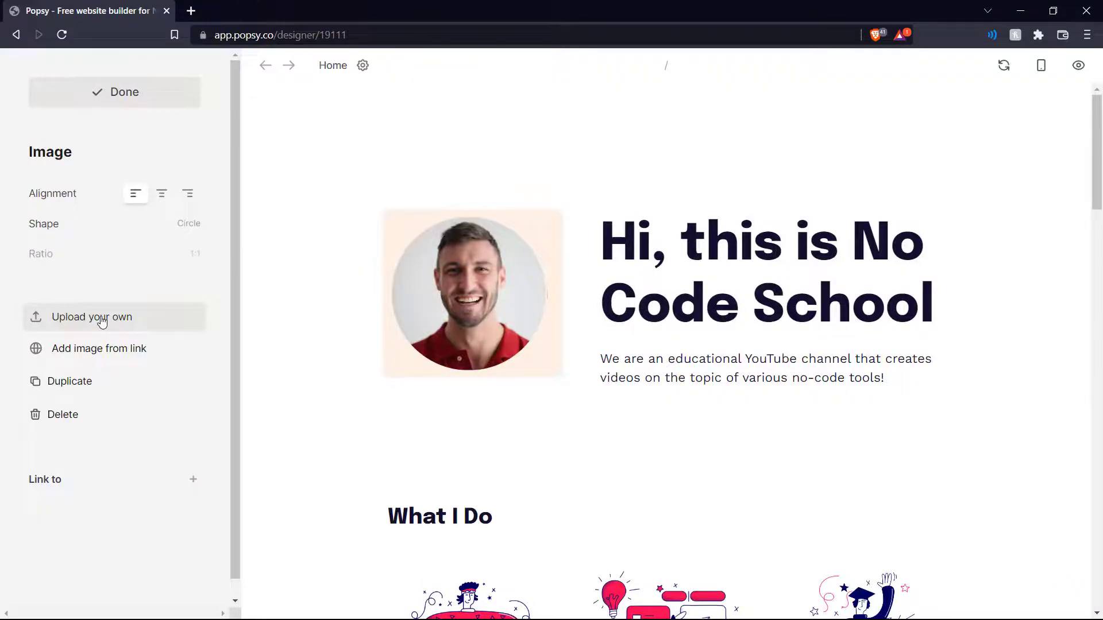
pyautogui.click(102, 322)
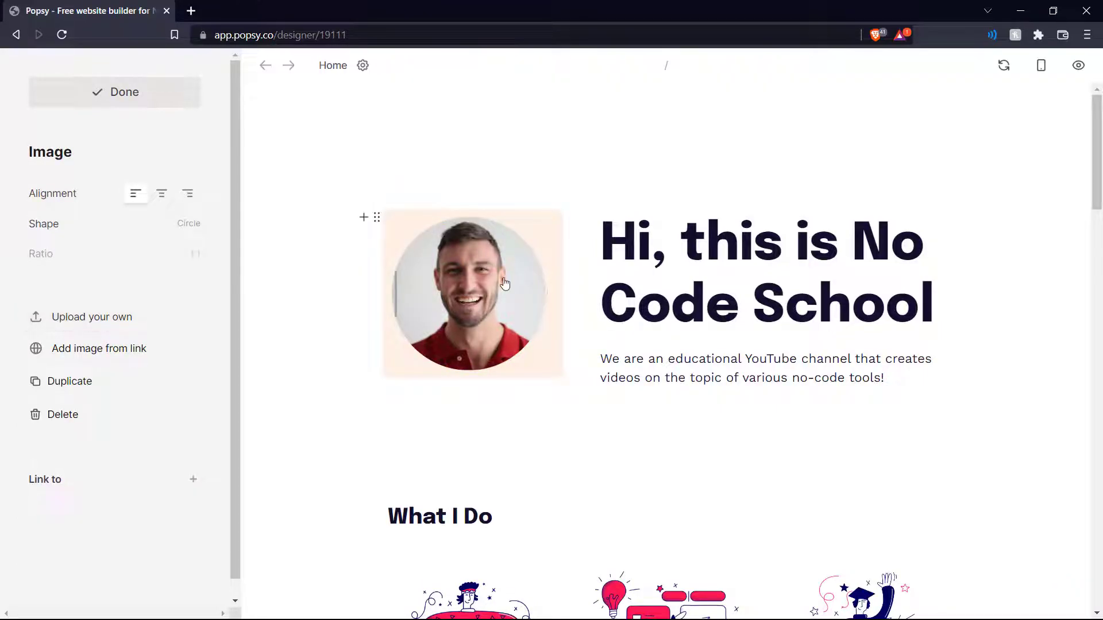
pyautogui.click(1022, 255)
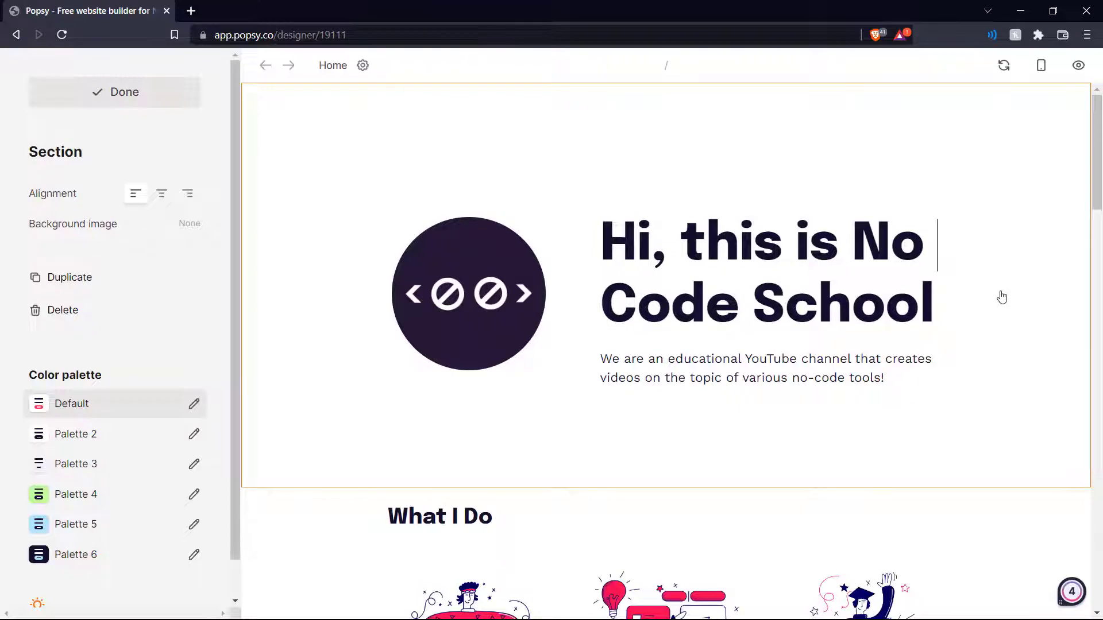
# - Under What I Do, rename "Notion Templates" to "Product Demos" and "Courses" to "Simple Explanations"
pyautogui.scroll(-6, 1001, 297)
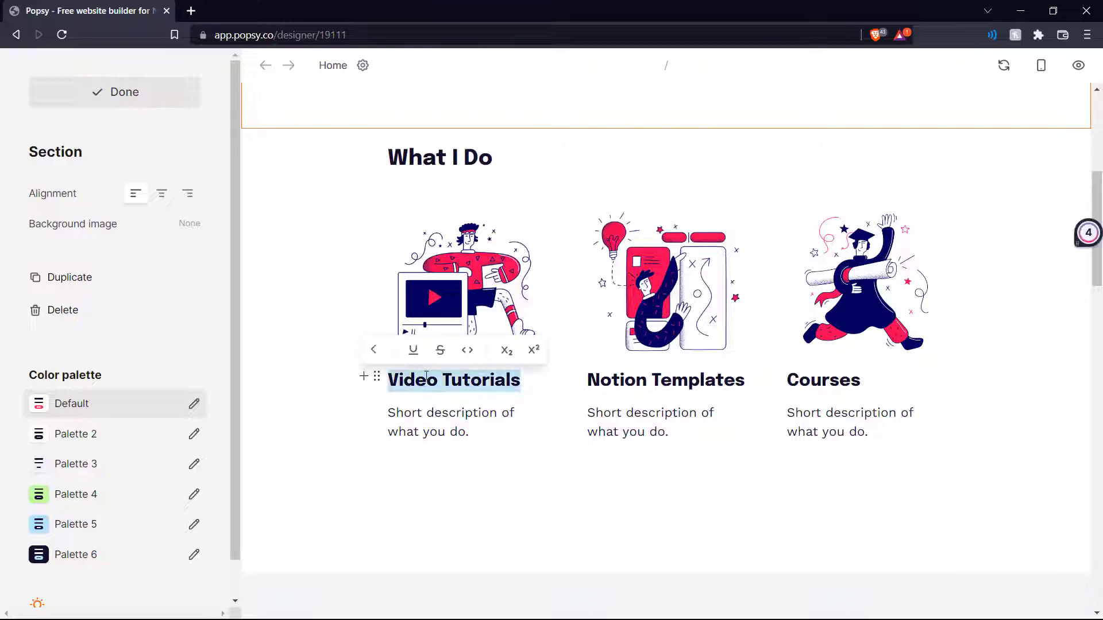
pyautogui.click(476, 374)
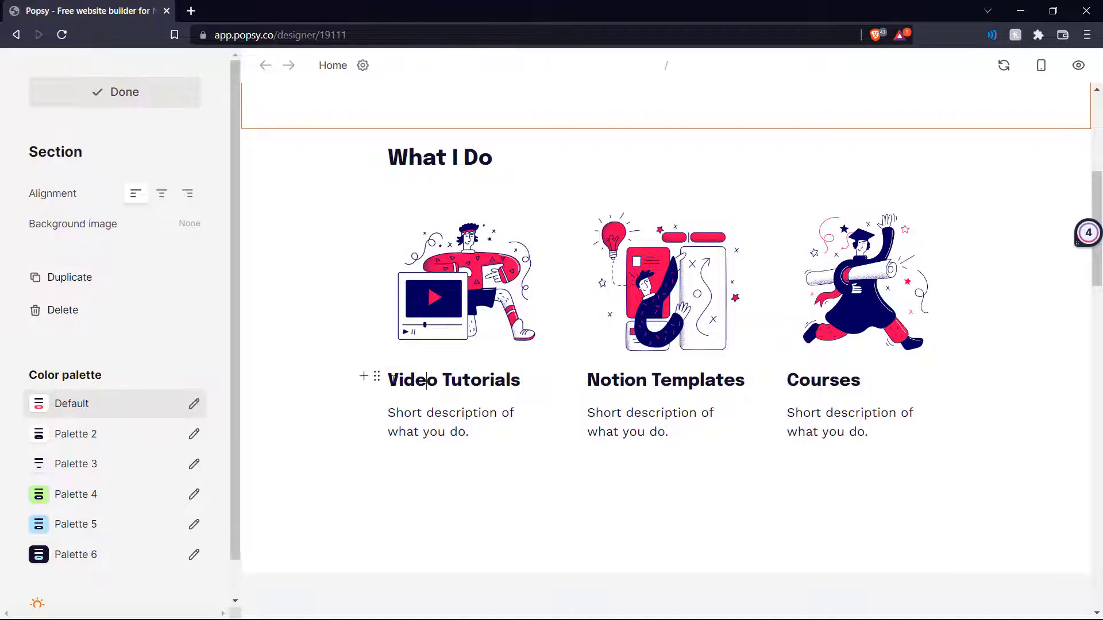
pyautogui.moveTo(391, 380); pyautogui.dragTo(520, 380)
pyautogui.click(653, 380)
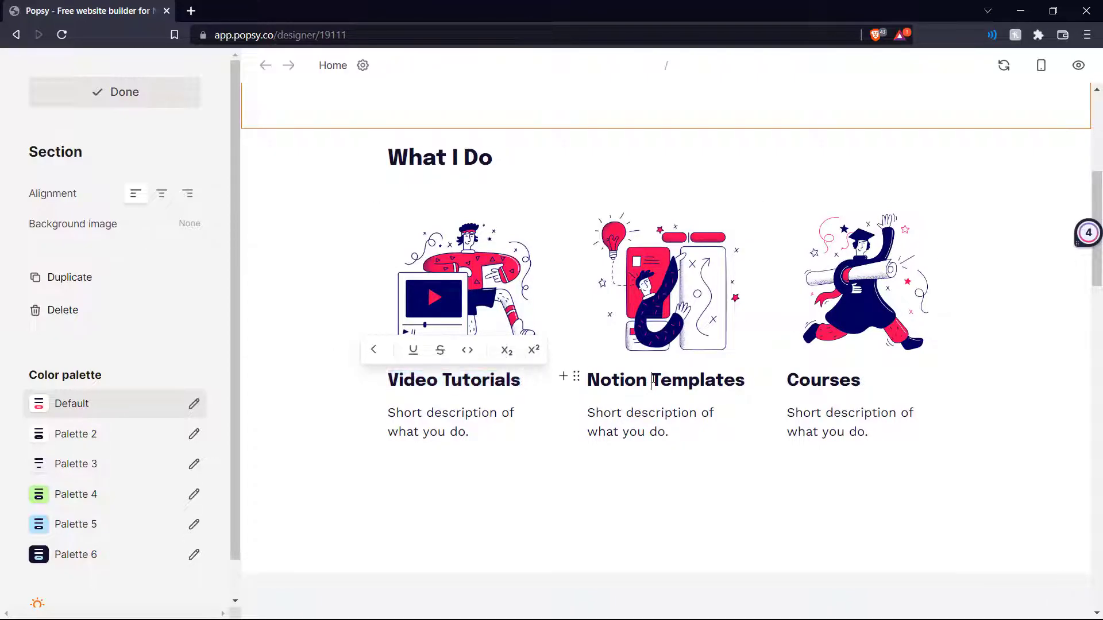
pyautogui.moveTo(590, 380); pyautogui.dragTo(742, 380)
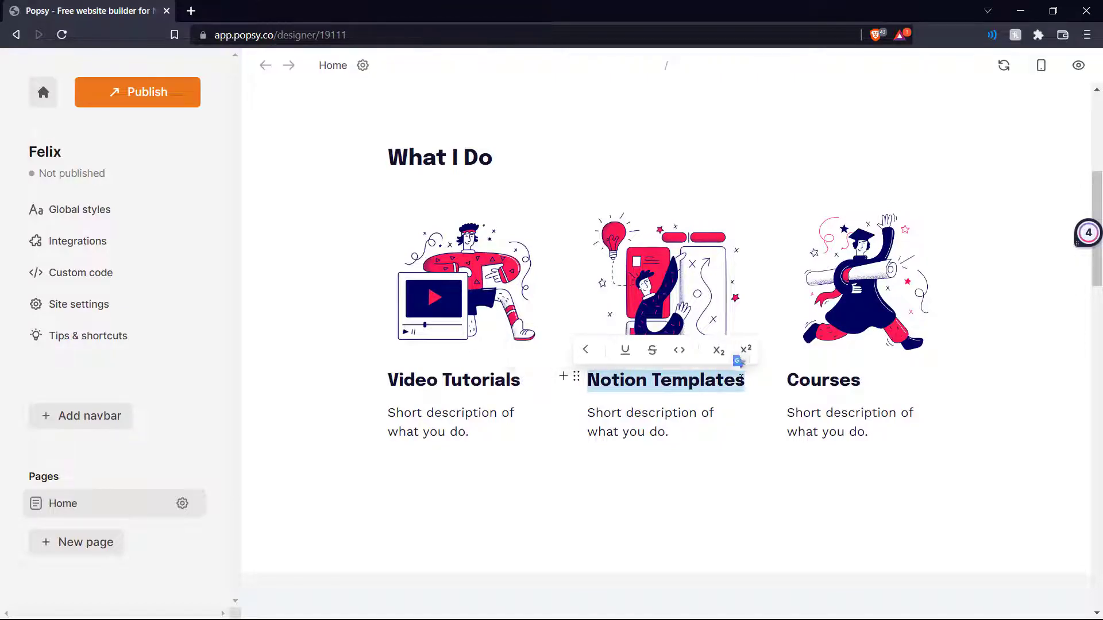
pyautogui.scroll(-1, 740, 376)
pyautogui.write('Product Demos')
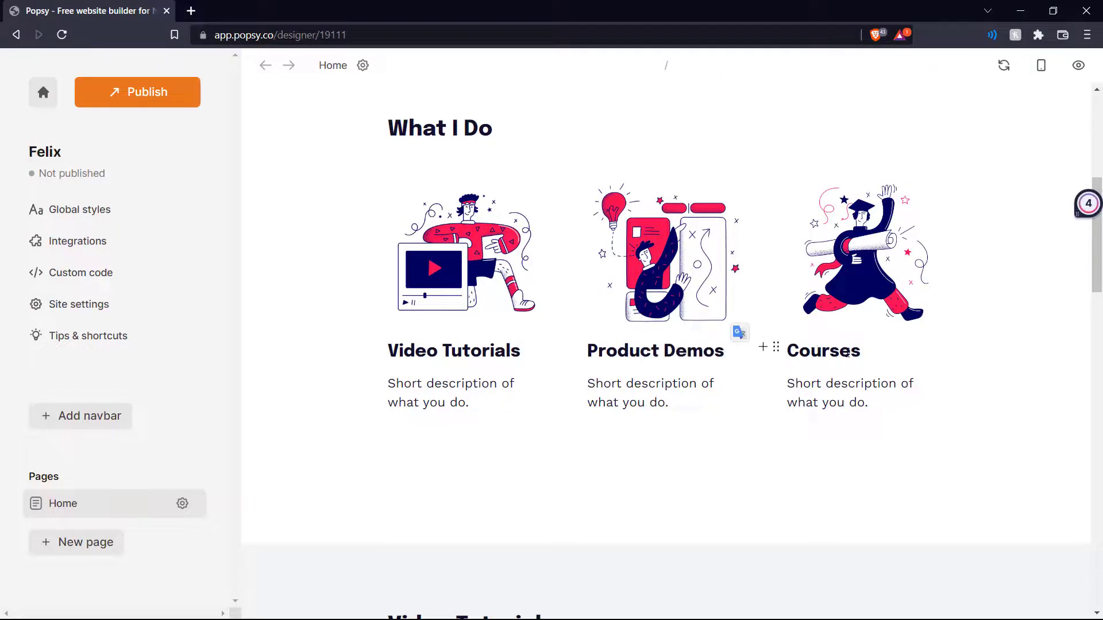
pyautogui.moveTo(788, 351); pyautogui.dragTo(847, 352)
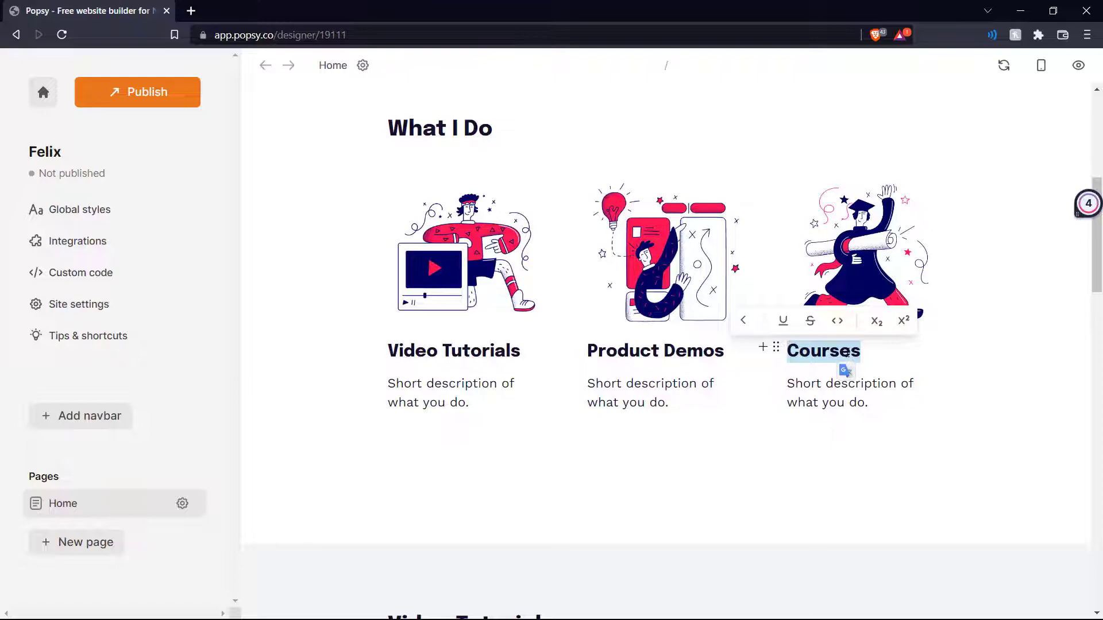
pyautogui.write('Simple Explanations')
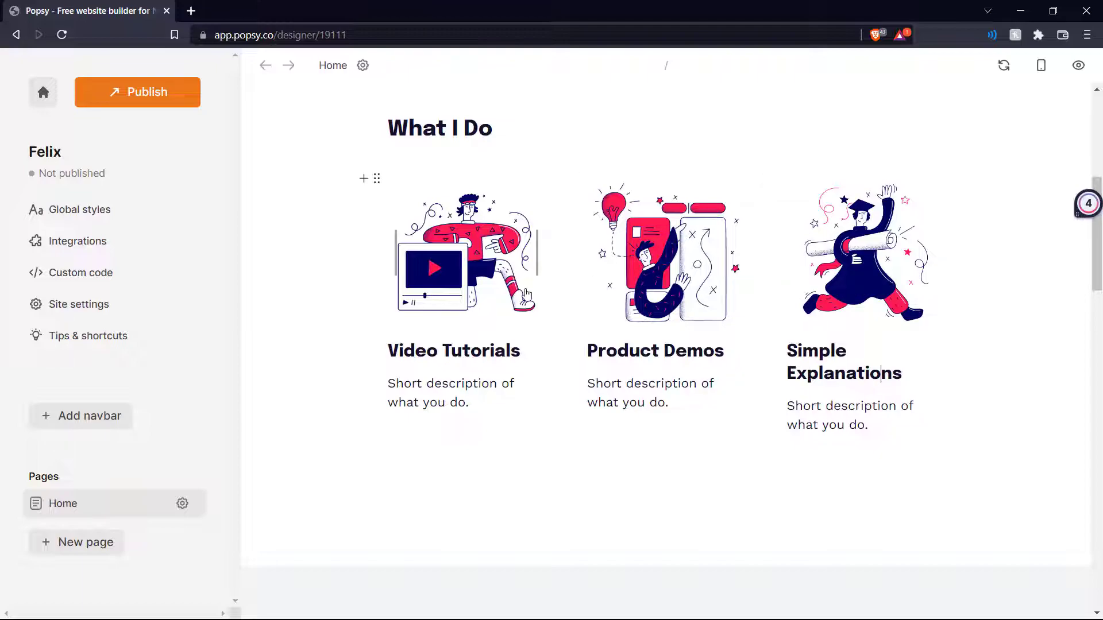
# - Replace the link of the View Tutorials button in the Video Tutorials section with the copied No Code School YouTube link
pyautogui.scroll(-7, 589, 334)
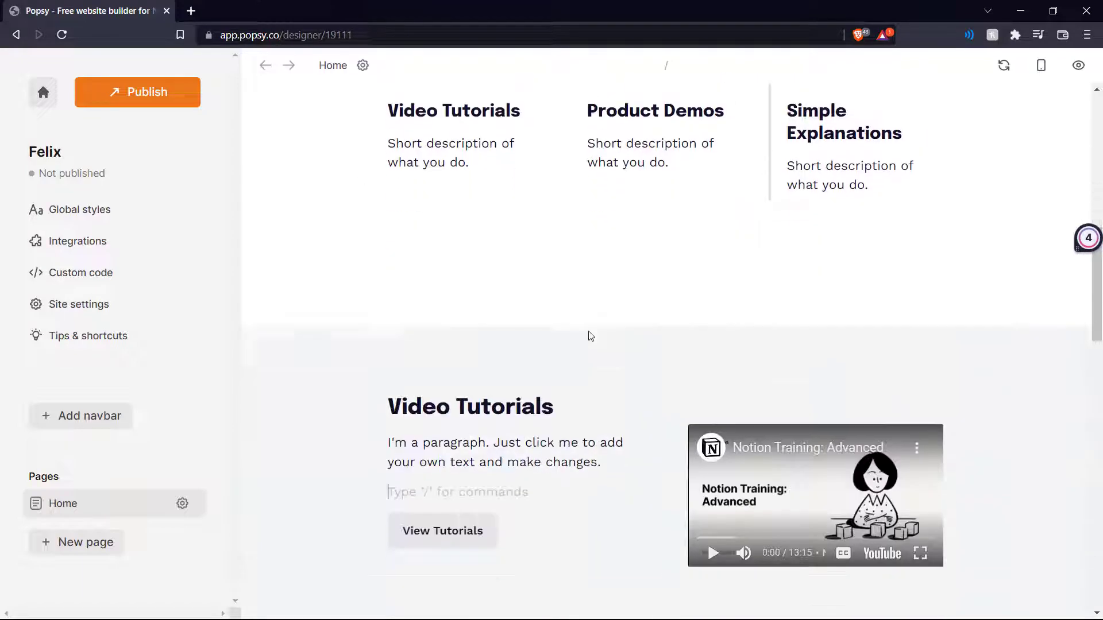
pyautogui.scroll(-3, 589, 333)
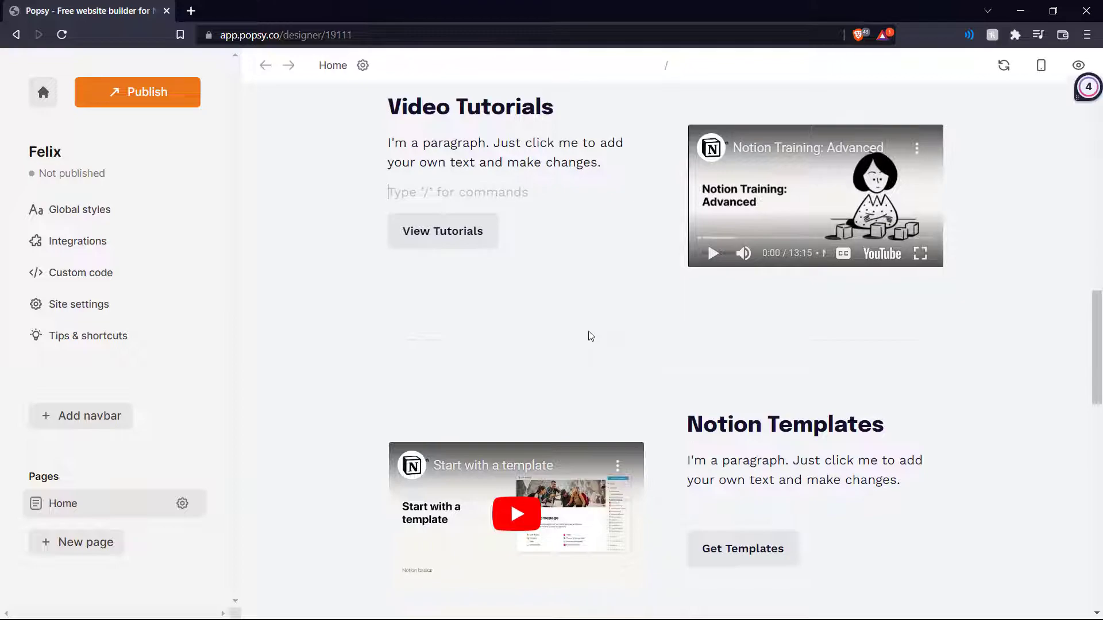
pyautogui.scroll(-4, 588, 333)
pyautogui.scroll(-4, 590, 336)
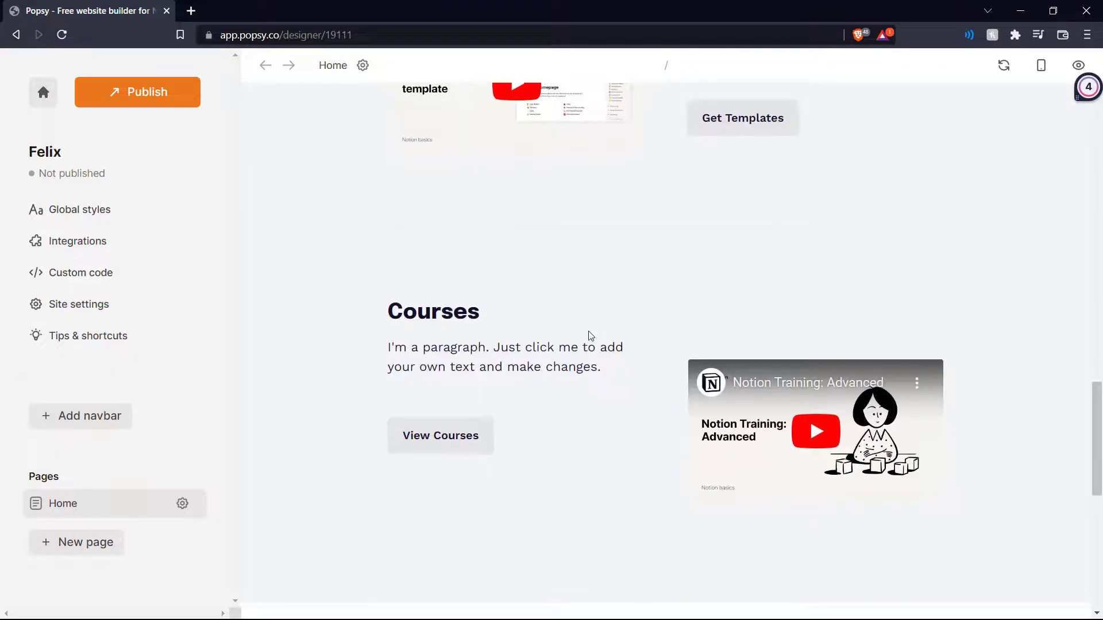
pyautogui.scroll(10, 590, 336)
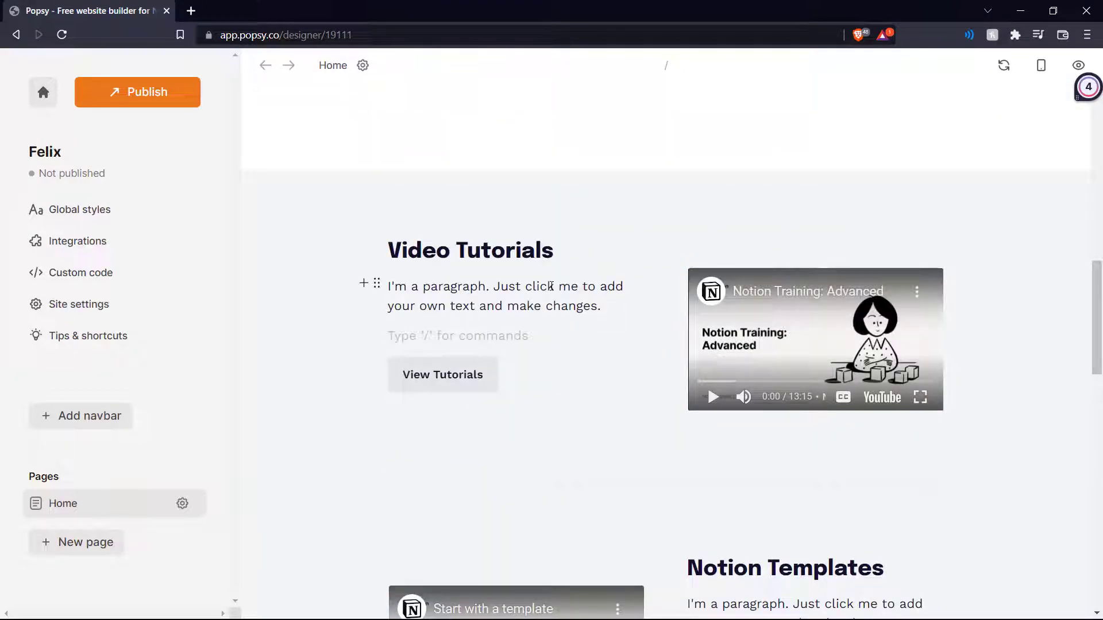
pyautogui.moveTo(390, 285); pyautogui.dragTo(613, 297)
pyautogui.click(600, 285)
pyautogui.click(465, 373)
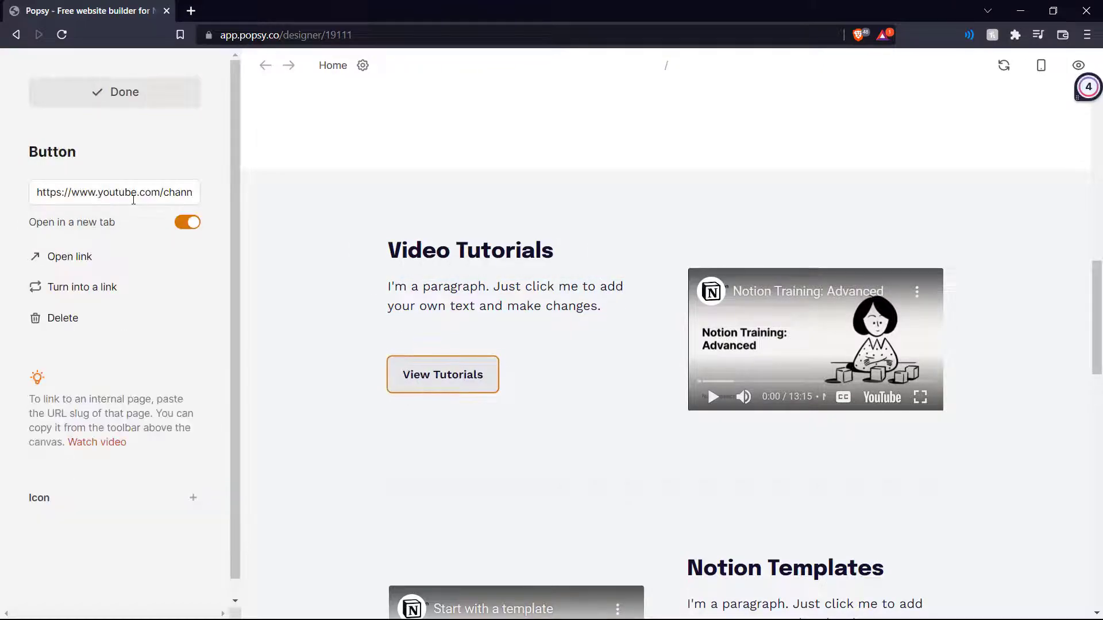
pyautogui.scroll(-1, 151, 195)
pyautogui.scroll(1, 153, 194)
pyautogui.tripleClick(179, 193)
pyautogui.hotkey('ctrl', 'v')
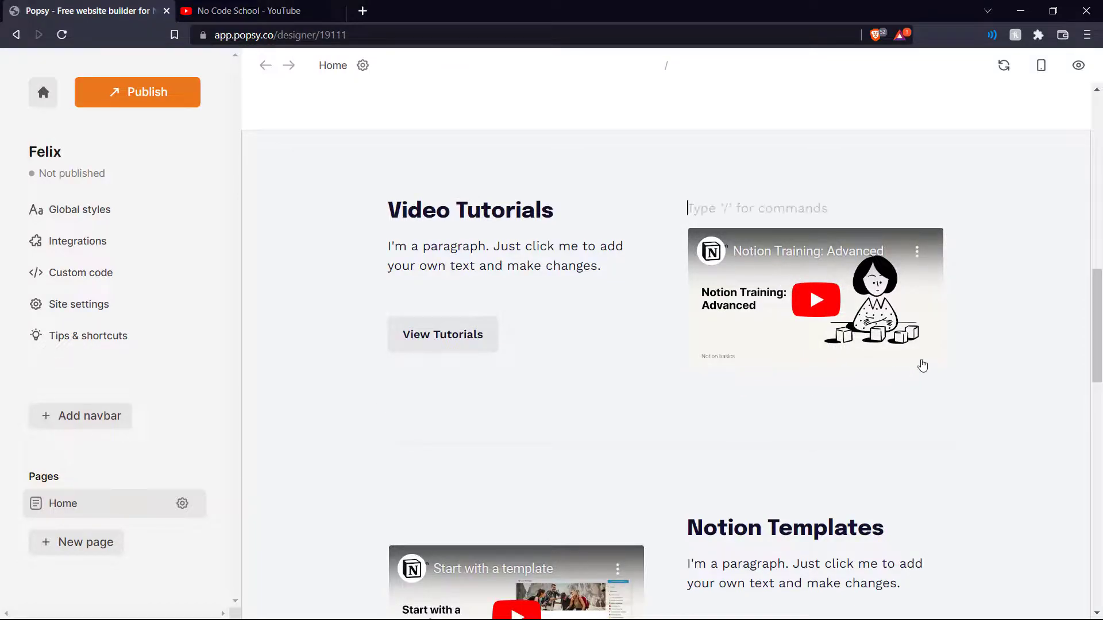
pyautogui.click(955, 344)
pyautogui.press('BackSpace')
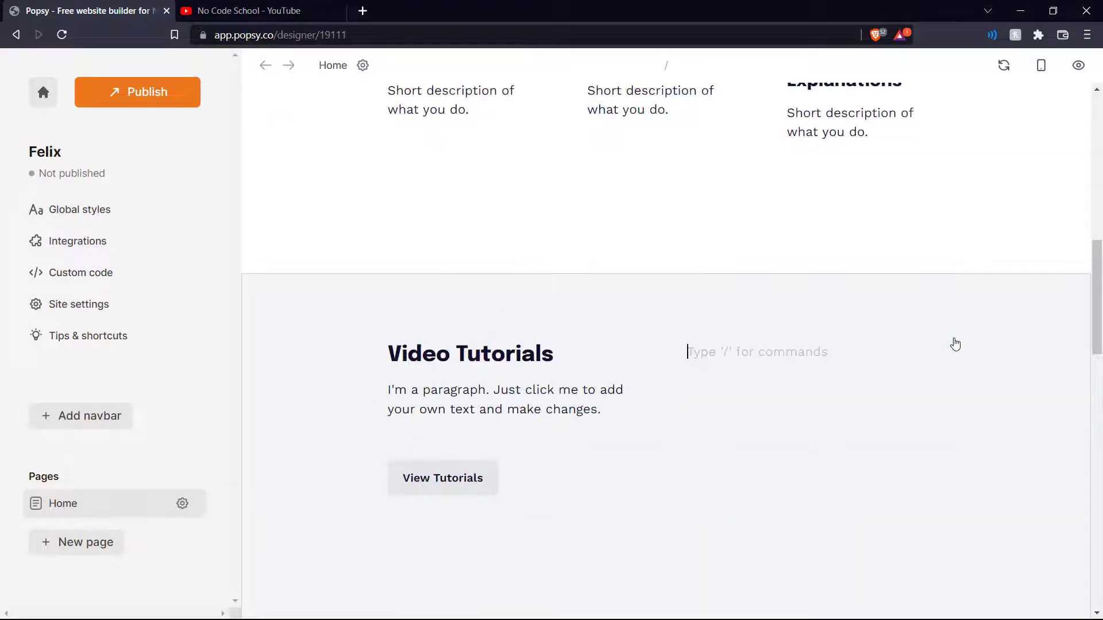
pyautogui.write('/')
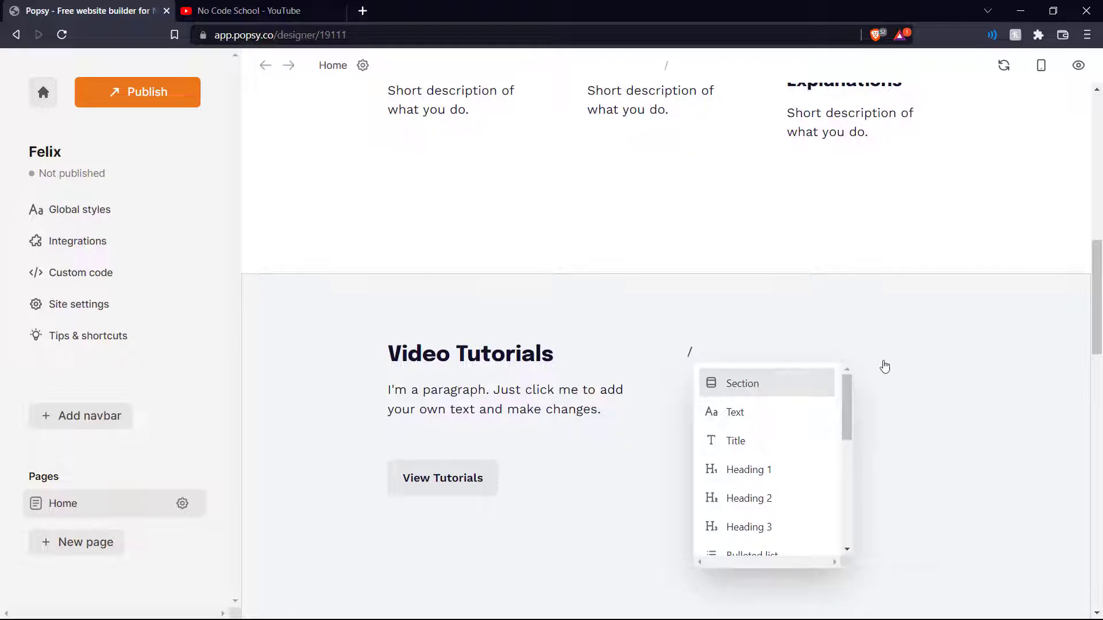
pyautogui.scroll(-3, 797, 431)
pyautogui.scroll(-3, 798, 430)
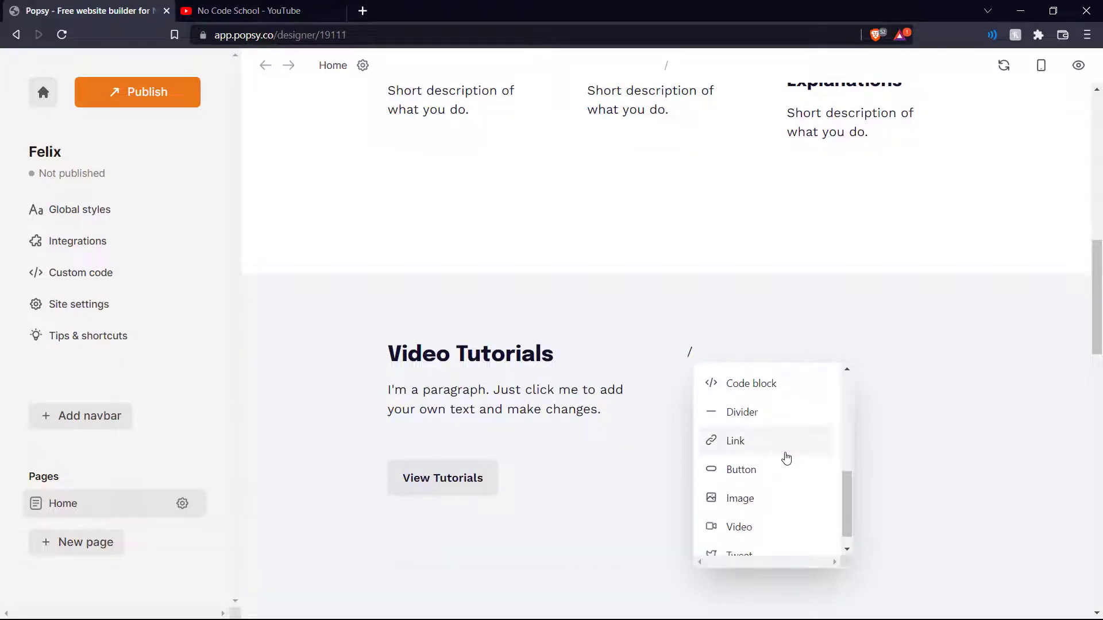
pyautogui.click(765, 526)
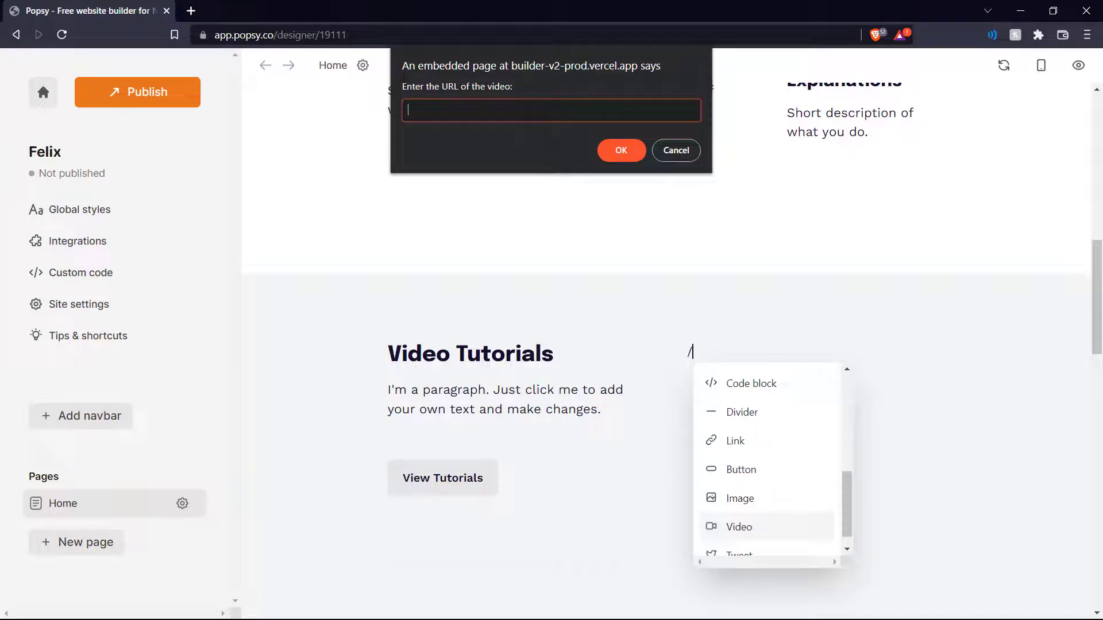
pyautogui.write('https://www.youtube.com/watch?v=AVuqvw5FJLs&t=2s')
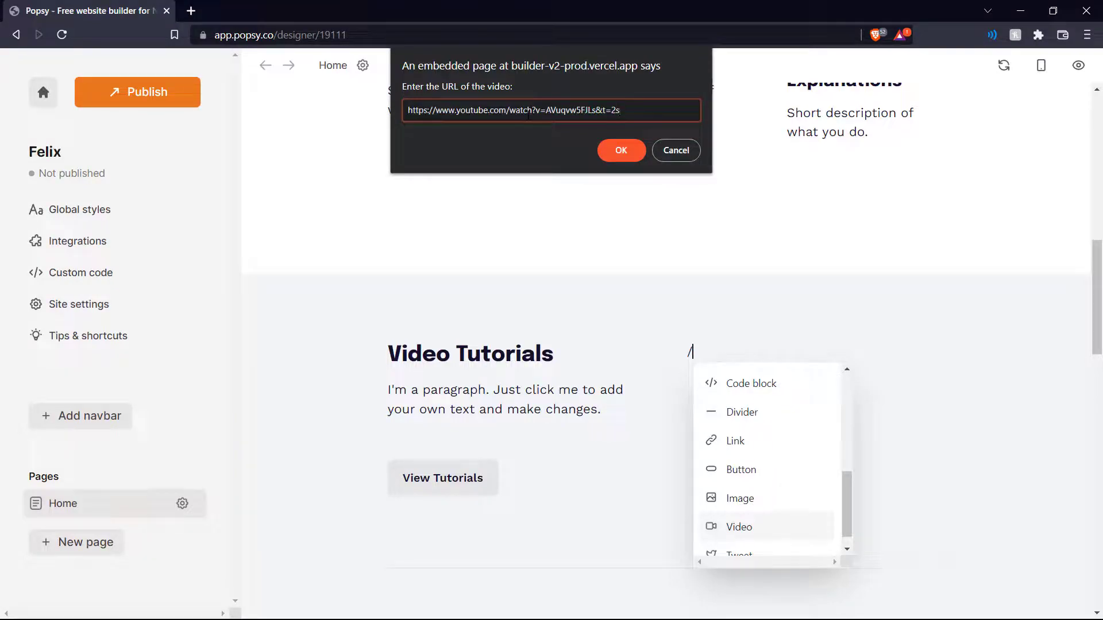
pyautogui.click(615, 142)
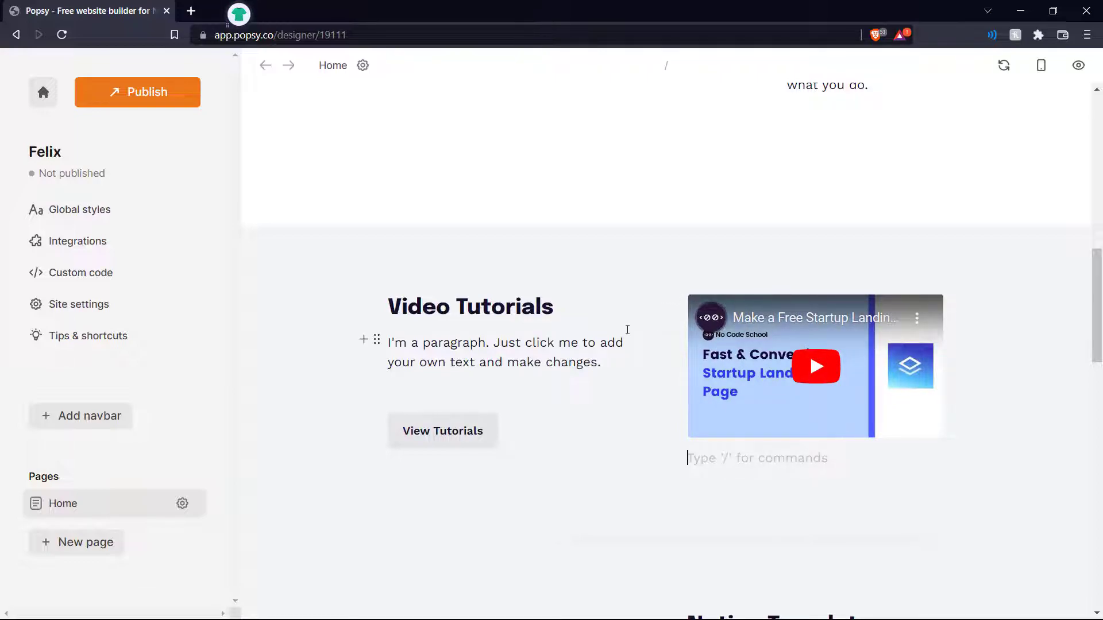
# - Review the What I Do, Video Tutorials, Product Demos and Simple Explanations sections of the page
pyautogui.scroll(-5, 627, 330)
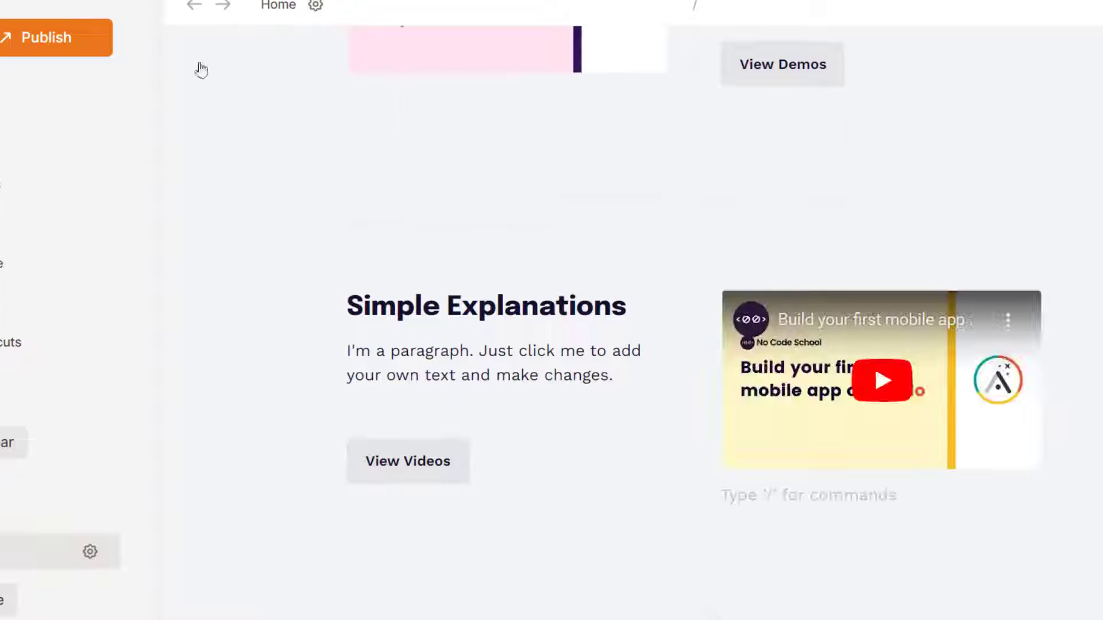
pyautogui.scroll(10, 660, 436)
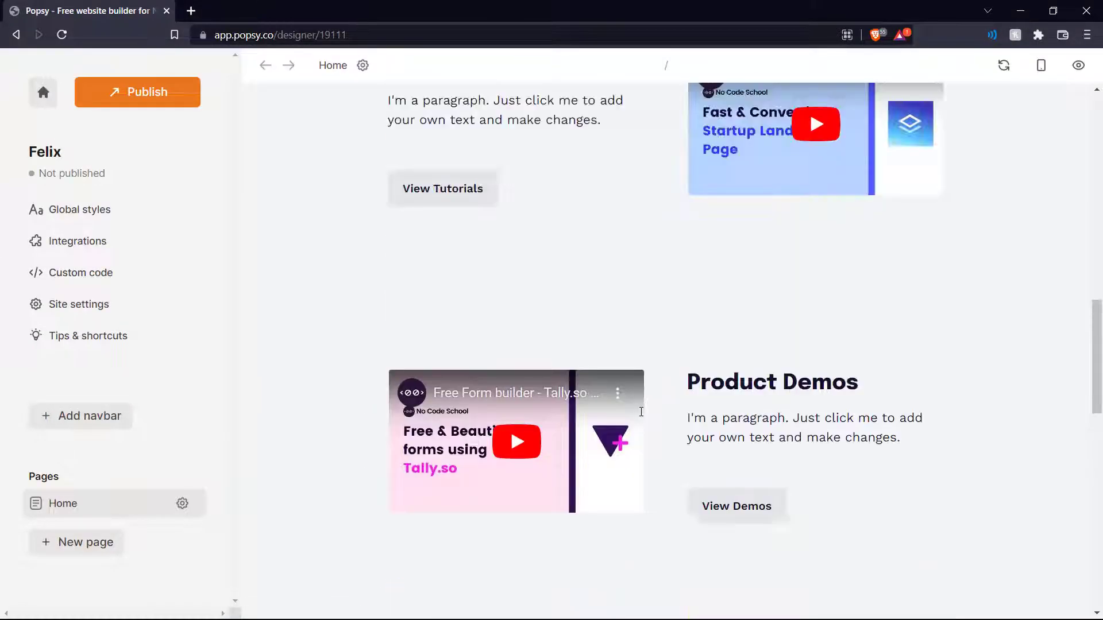
pyautogui.scroll(7, 641, 412)
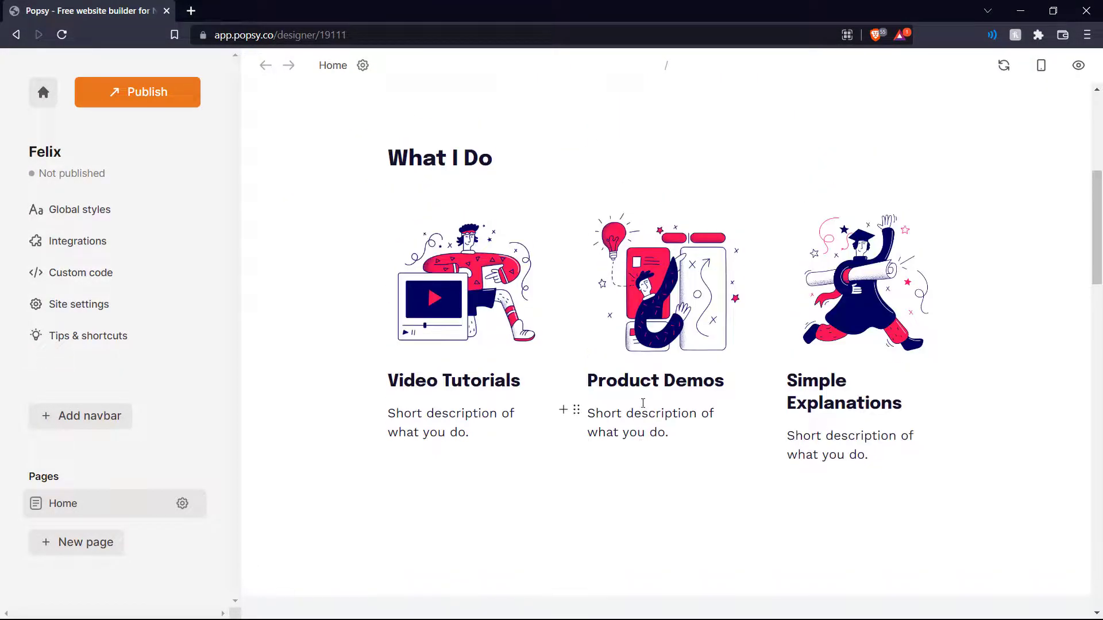
pyautogui.scroll(-7, 662, 394)
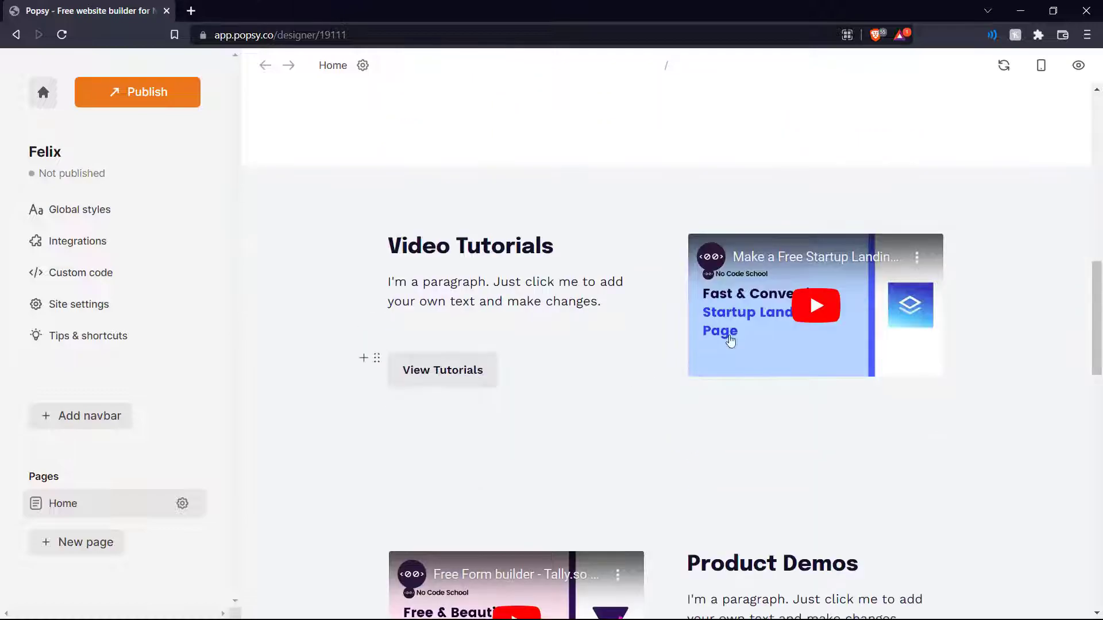
pyautogui.scroll(-7, 660, 345)
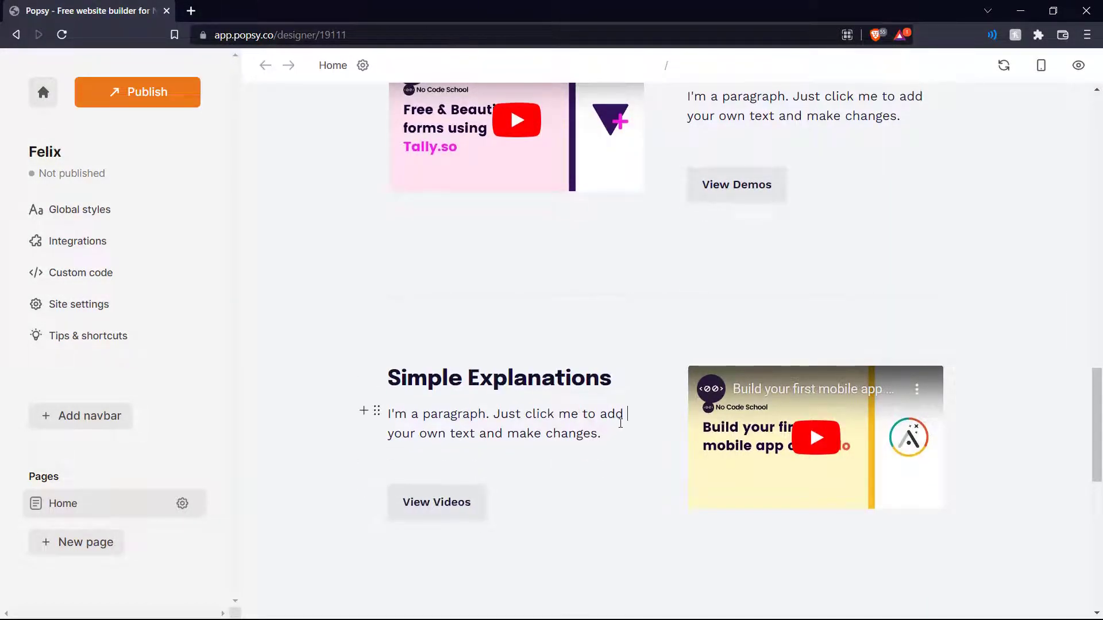
pyautogui.scroll(-2, 608, 414)
# - Change the newsletter heading to "Subscribe to our YouTube channel!" and delete the paragraph below it
pyautogui.scroll(-6, 608, 414)
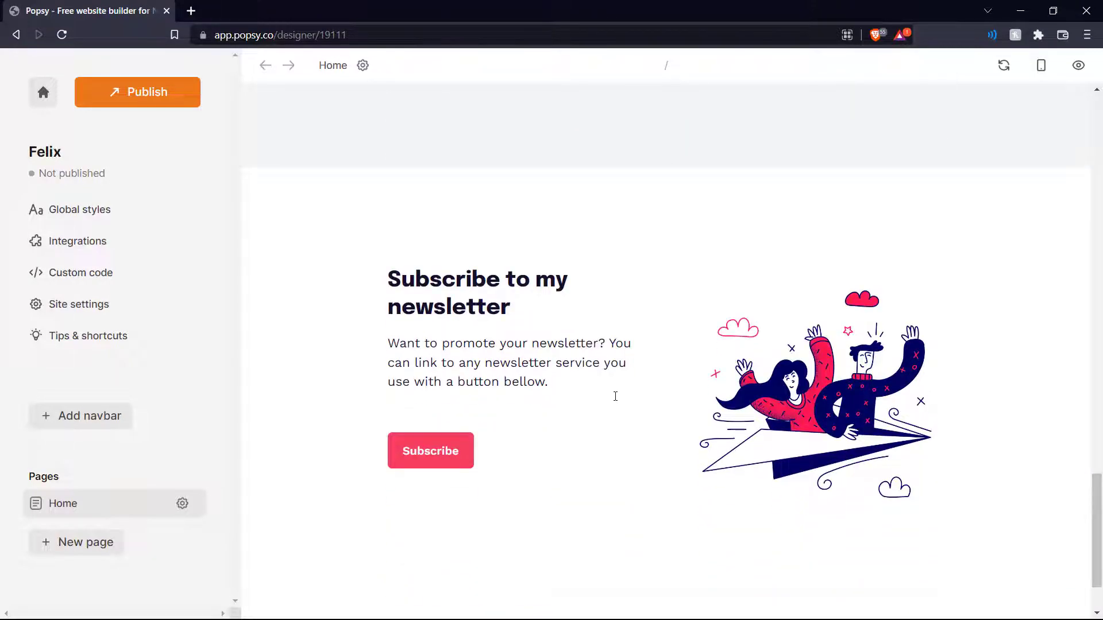
pyautogui.moveTo(516, 310); pyautogui.dragTo(542, 281)
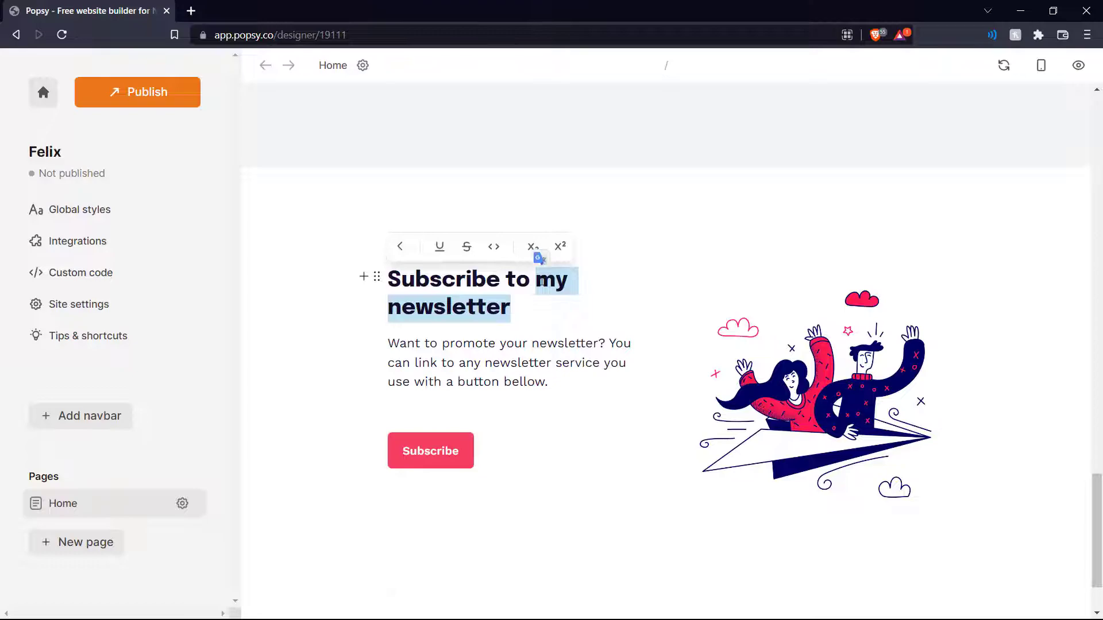
pyautogui.write('our YouTube channel!')
pyautogui.tripleClick(561, 423)
pyautogui.press('BackSpace')
pyautogui.press('BackSpace')
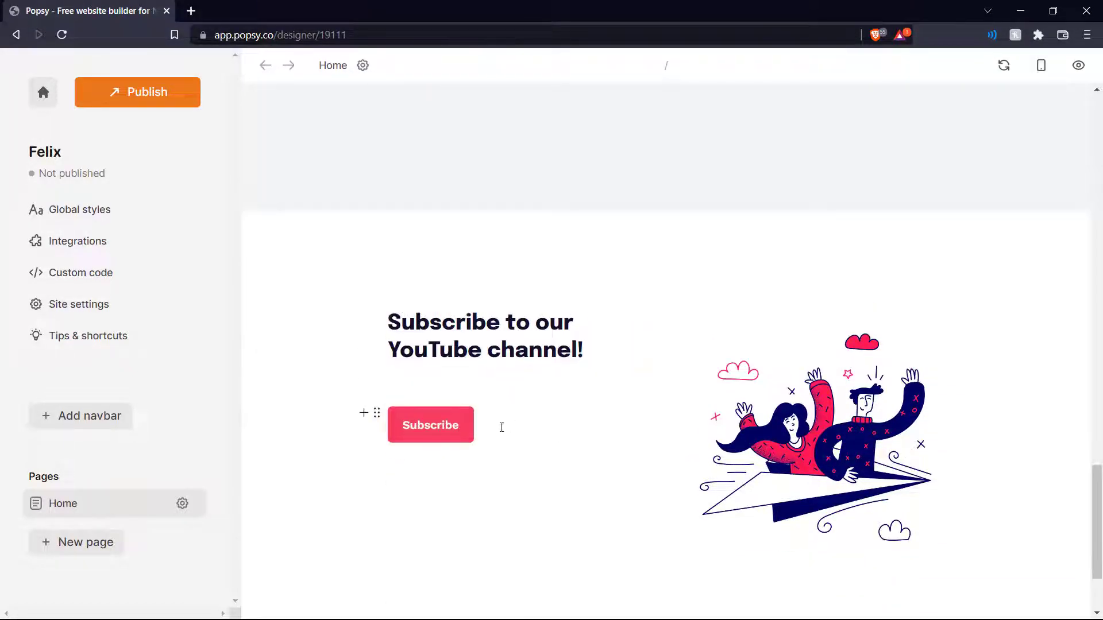
pyautogui.click(446, 430)
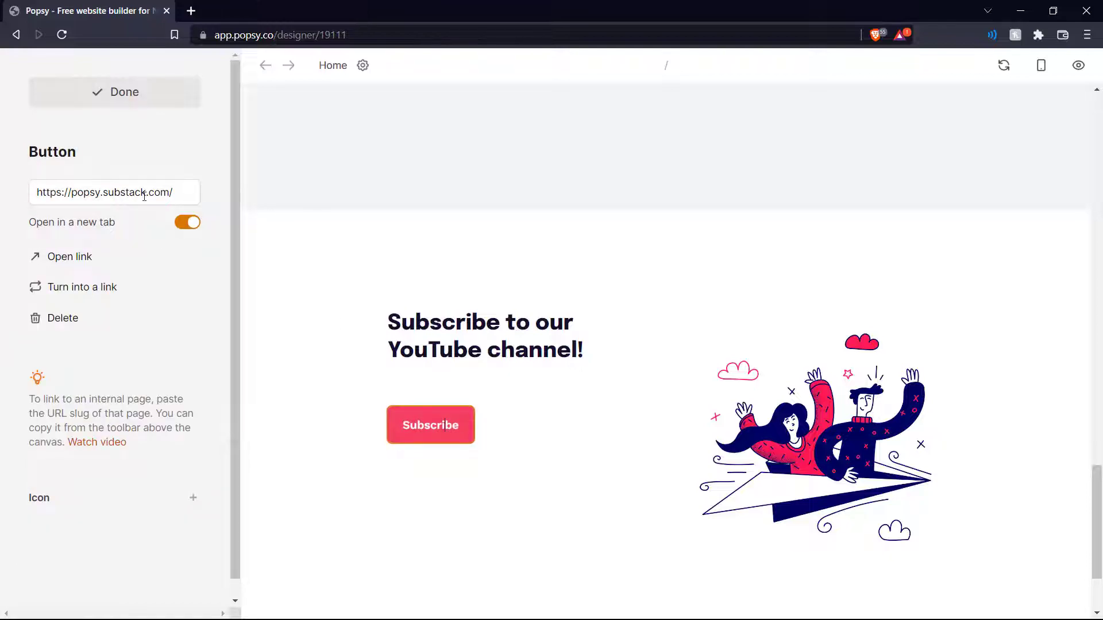
pyautogui.hotkey('ctrl', 'a')
pyautogui.write('https://www.youtube.com/c/NoCodeSchool')
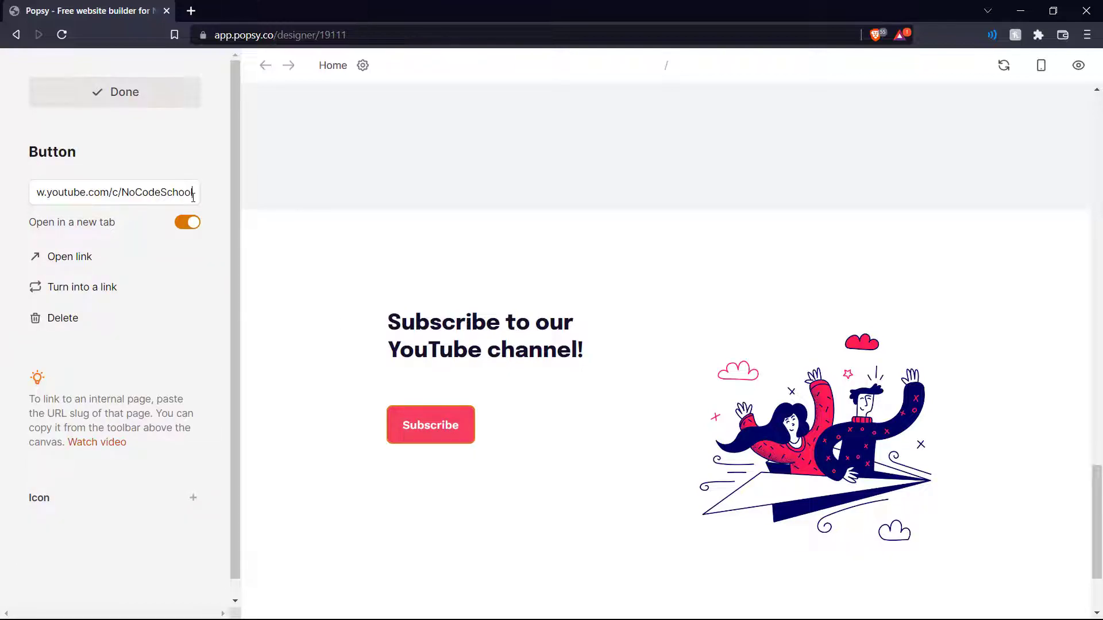
# - Finish editing the Subscribe button and review the whole home page from the header to the subscribe section
pyautogui.click(600, 328)
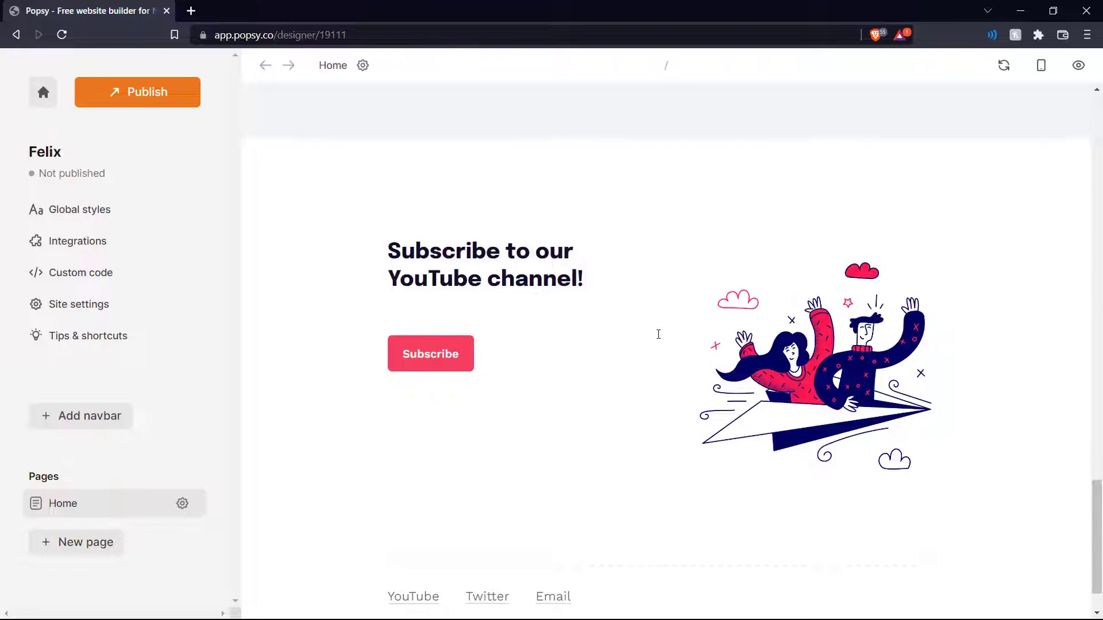
pyautogui.scroll(20, 658, 333)
pyautogui.scroll(4, 659, 335)
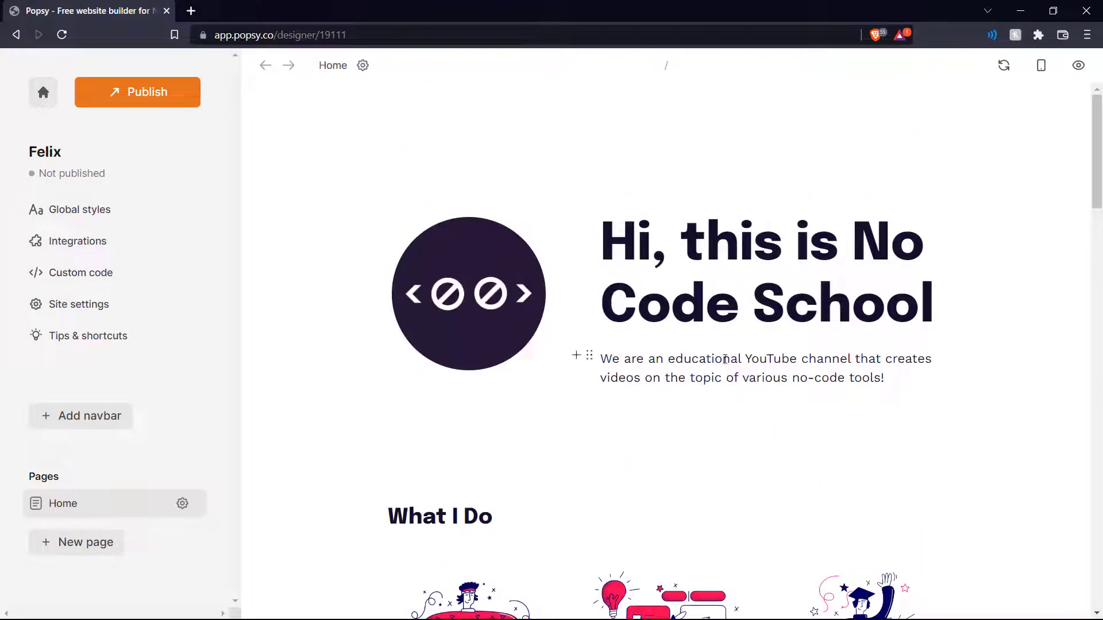
pyautogui.scroll(-10, 635, 354)
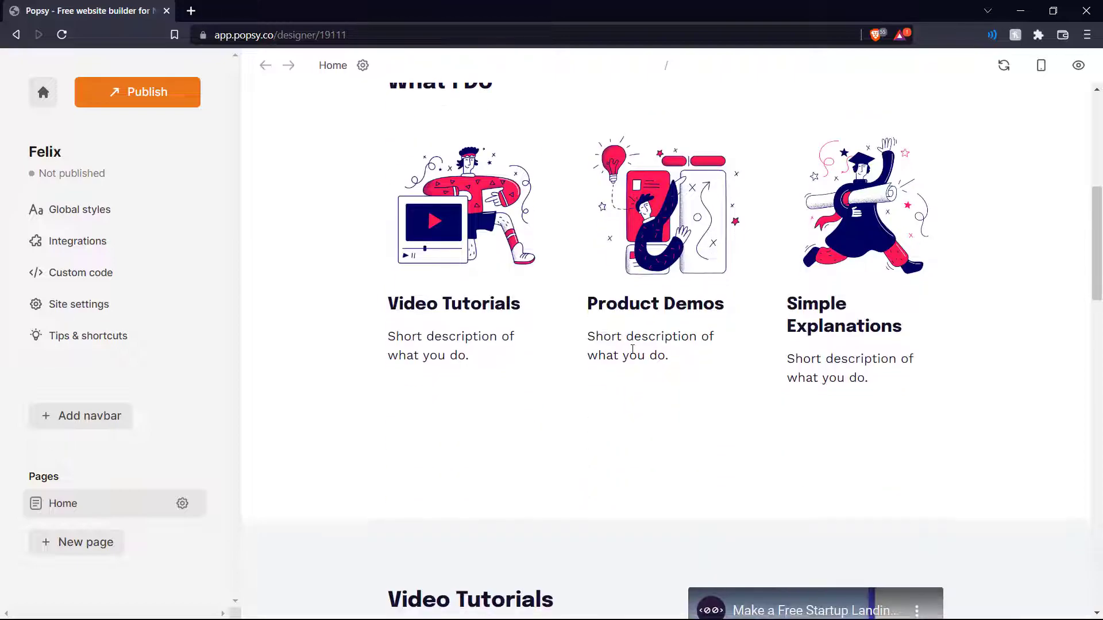
pyautogui.scroll(-15, 638, 347)
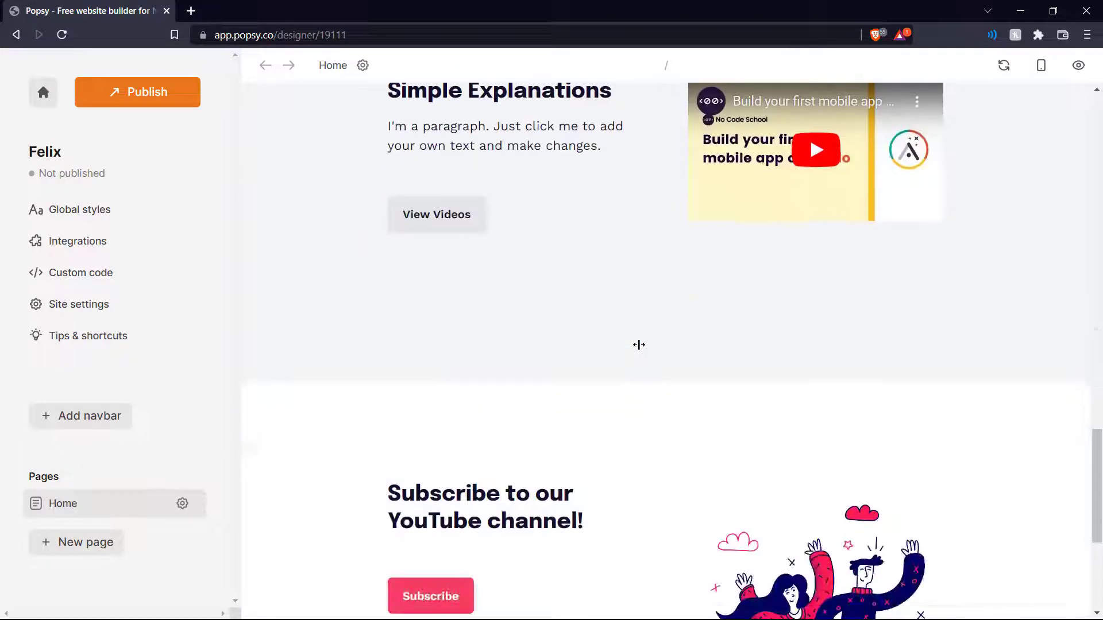
pyautogui.scroll(-2, 638, 344)
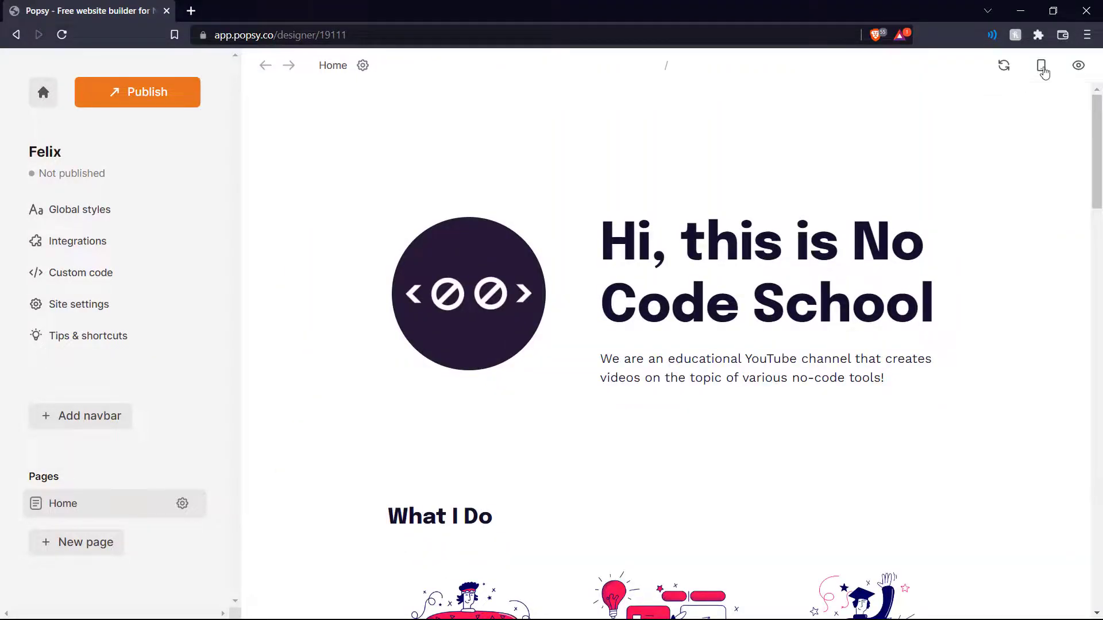
# - Check the page's layout in the mobile view and return to the desktop view
pyautogui.click(1042, 69)
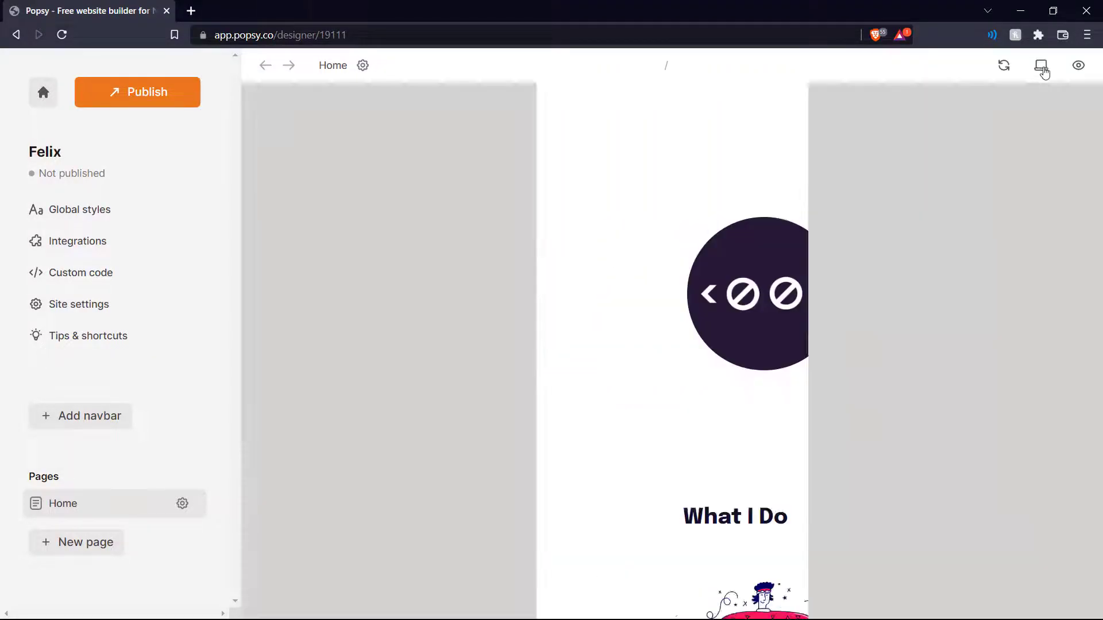
pyautogui.scroll(-15, 768, 311)
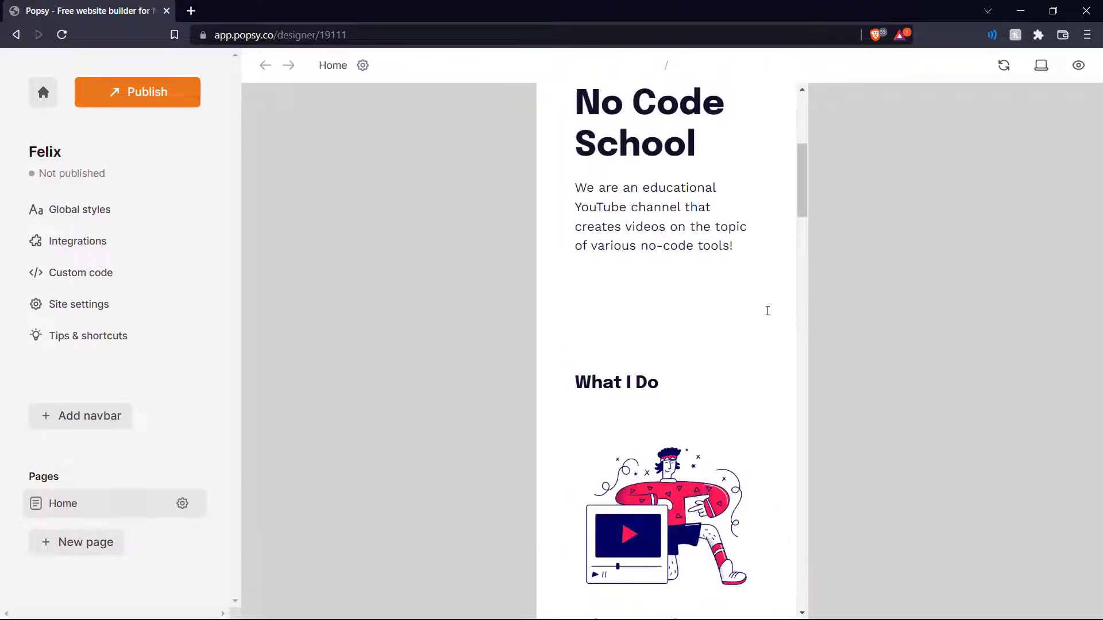
pyautogui.scroll(-15, 767, 310)
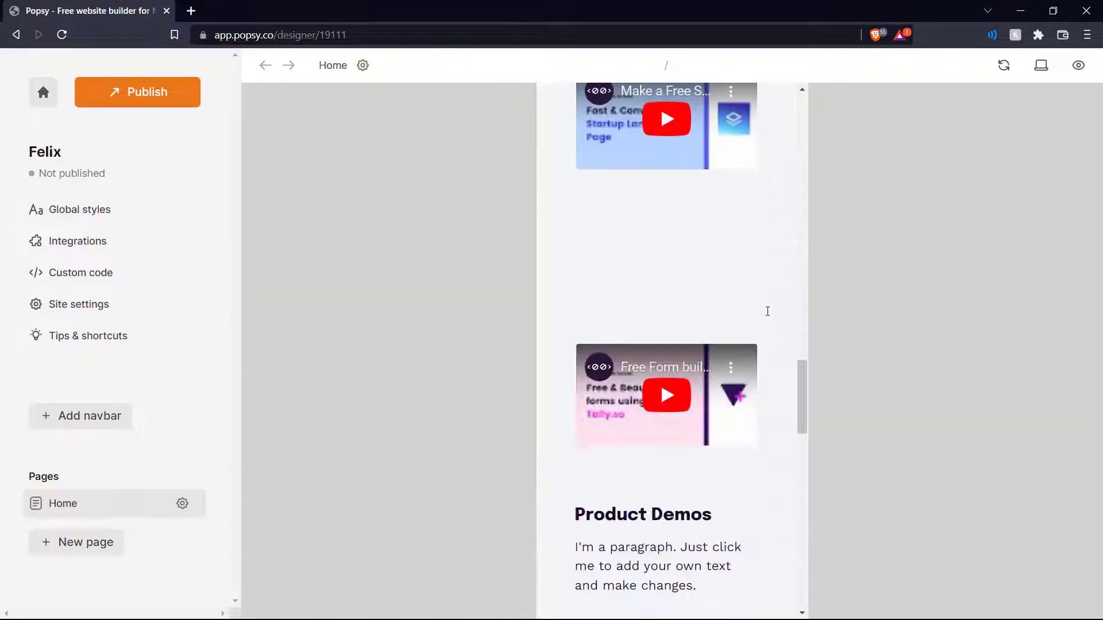
pyautogui.scroll(-4, 767, 311)
pyautogui.scroll(9, 767, 311)
pyautogui.click(1041, 65)
# - Preview the full website from the header to the footer links and close the preview
pyautogui.click(1078, 67)
pyautogui.scroll(10, 979, 232)
pyautogui.scroll(4, 982, 230)
pyautogui.scroll(-20, 984, 232)
pyautogui.scroll(-8, 977, 244)
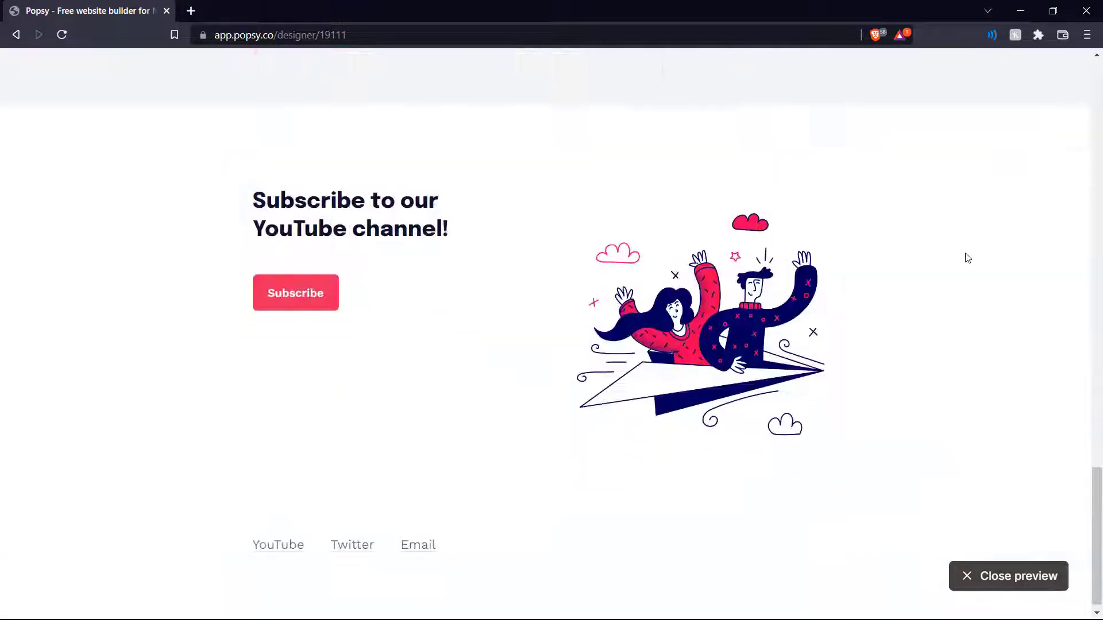
pyautogui.click(1018, 577)
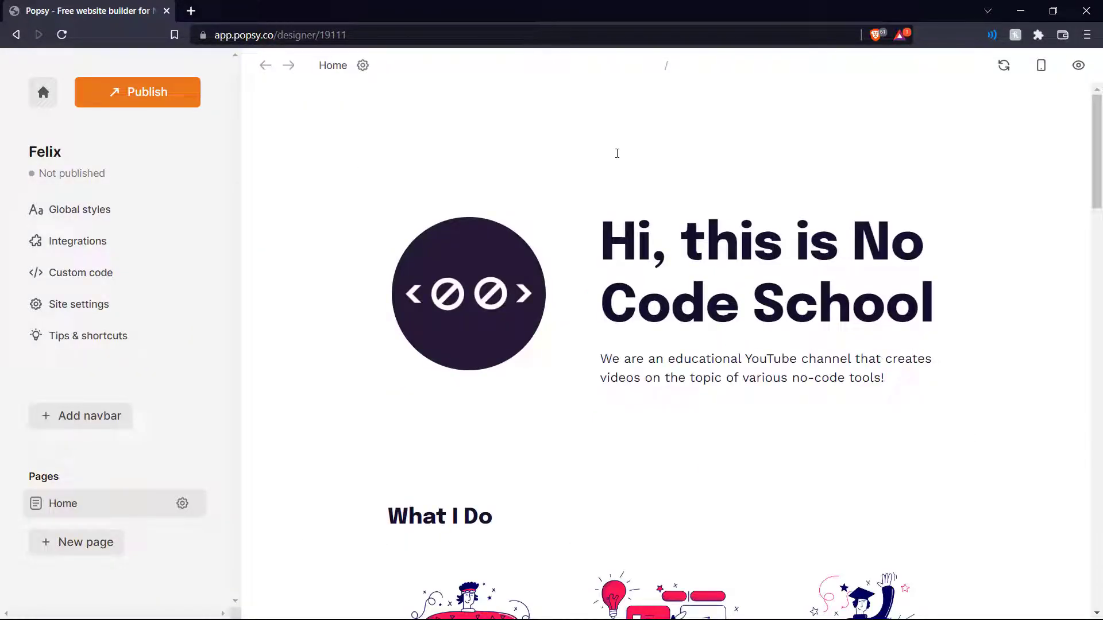
# - Publish the site to the free Popsy domain nocodeschool.popsy.site and go to the dashboard
pyautogui.click(164, 93)
pyautogui.moveTo(417, 176); pyautogui.dragTo(617, 173)
pyautogui.click(621, 171)
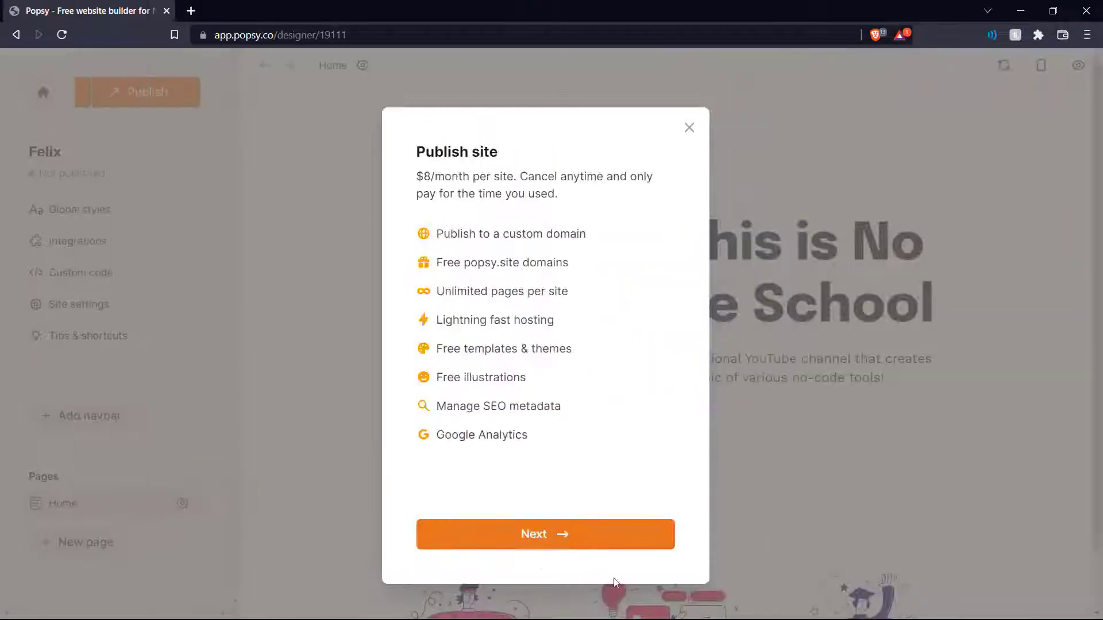
pyautogui.click(545, 537)
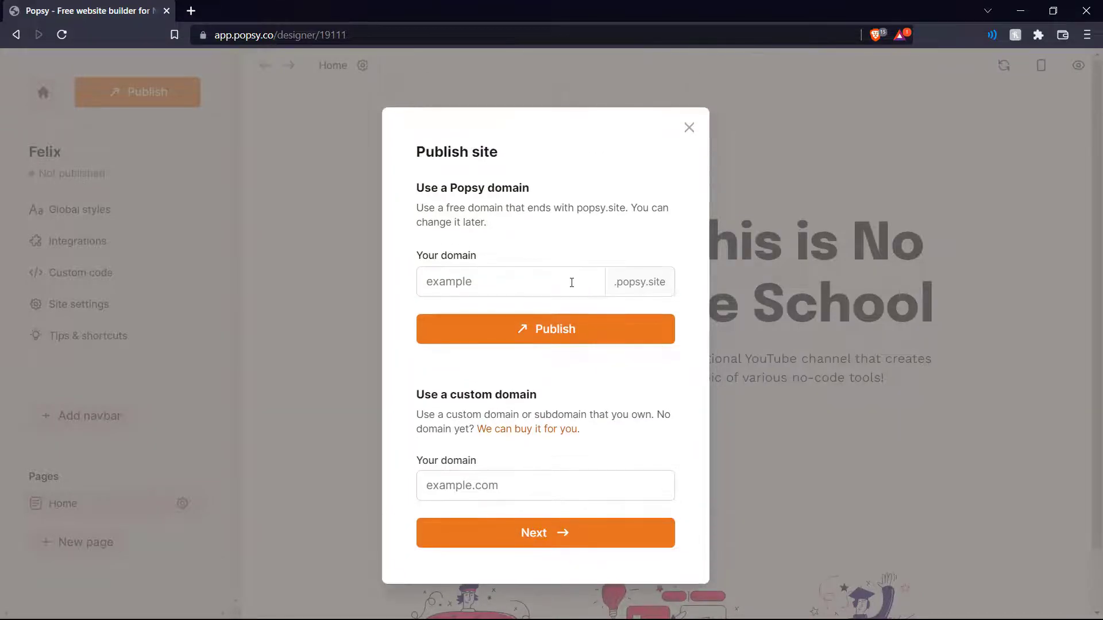
pyautogui.write('nocodeschool')
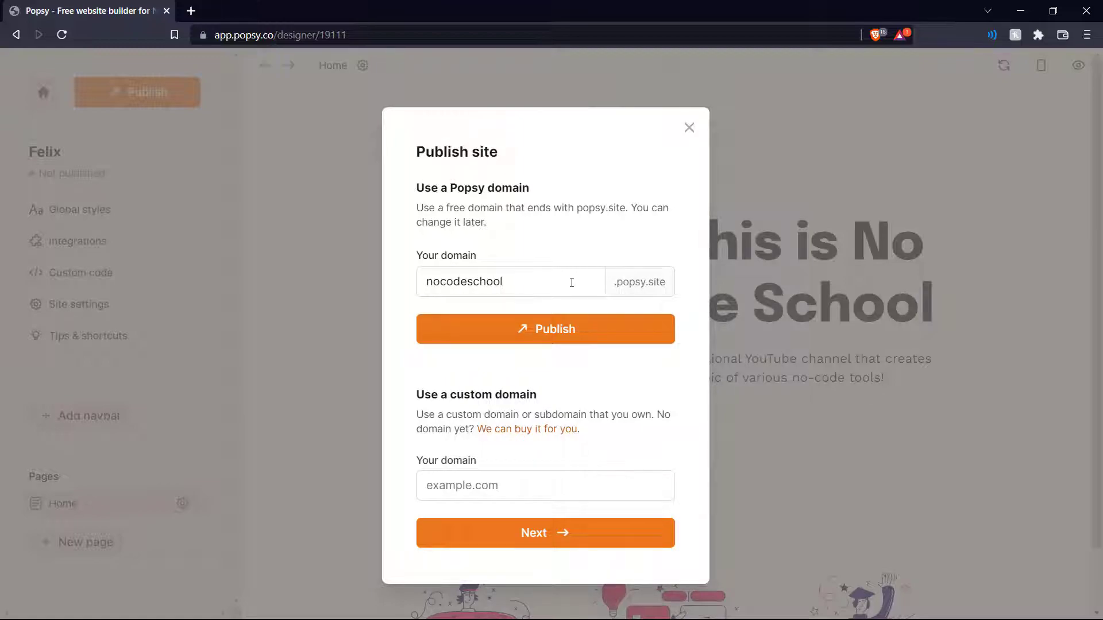
pyautogui.click(563, 332)
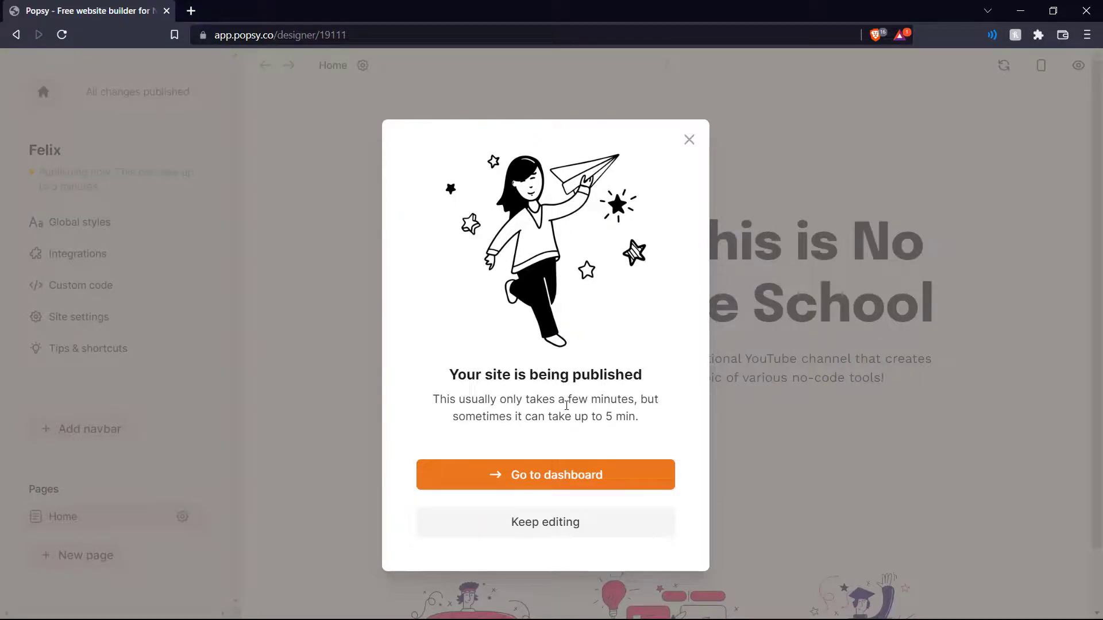
pyautogui.click(557, 481)
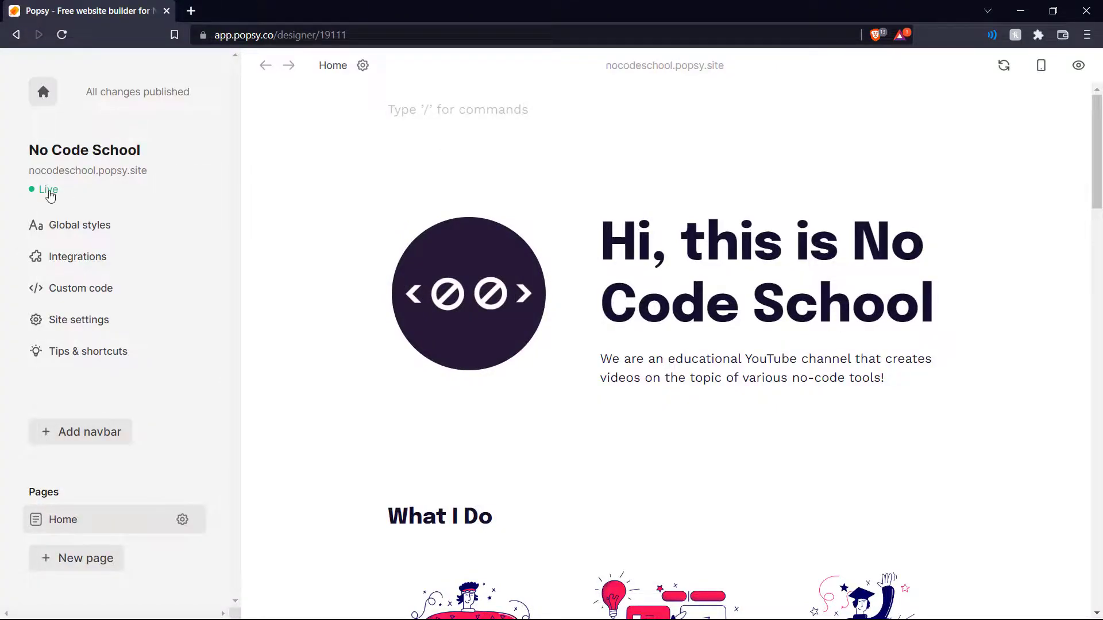
# - Open the live site nocodeschool.popsy.site, look through its sections, and close it to return to the designer
pyautogui.click(75, 172)
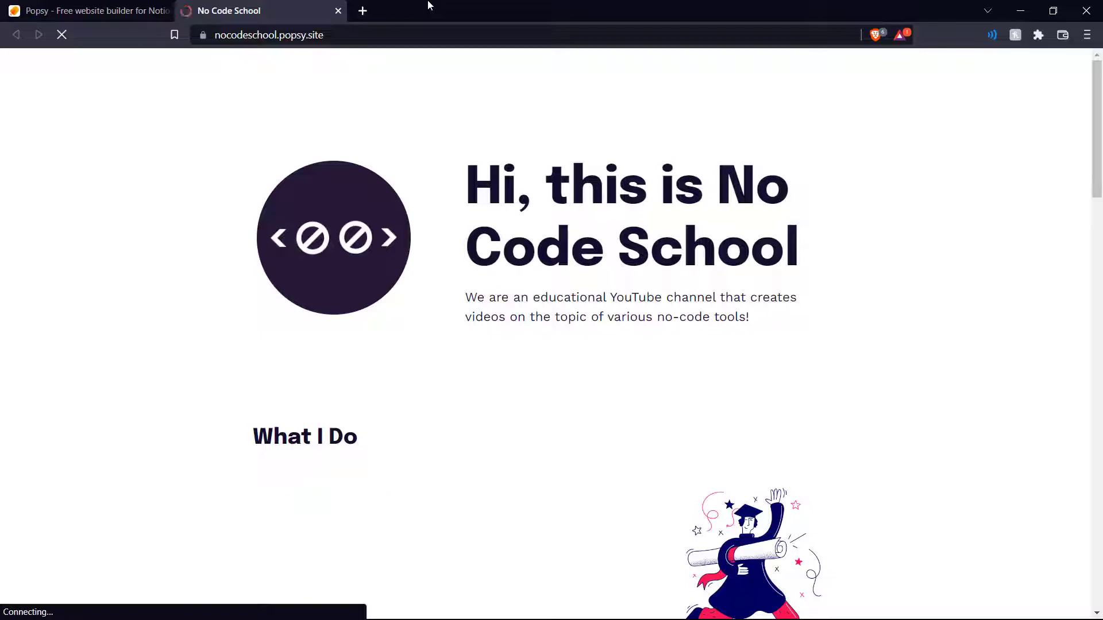
pyautogui.scroll(-7, 579, 296)
pyautogui.scroll(-12, 579, 296)
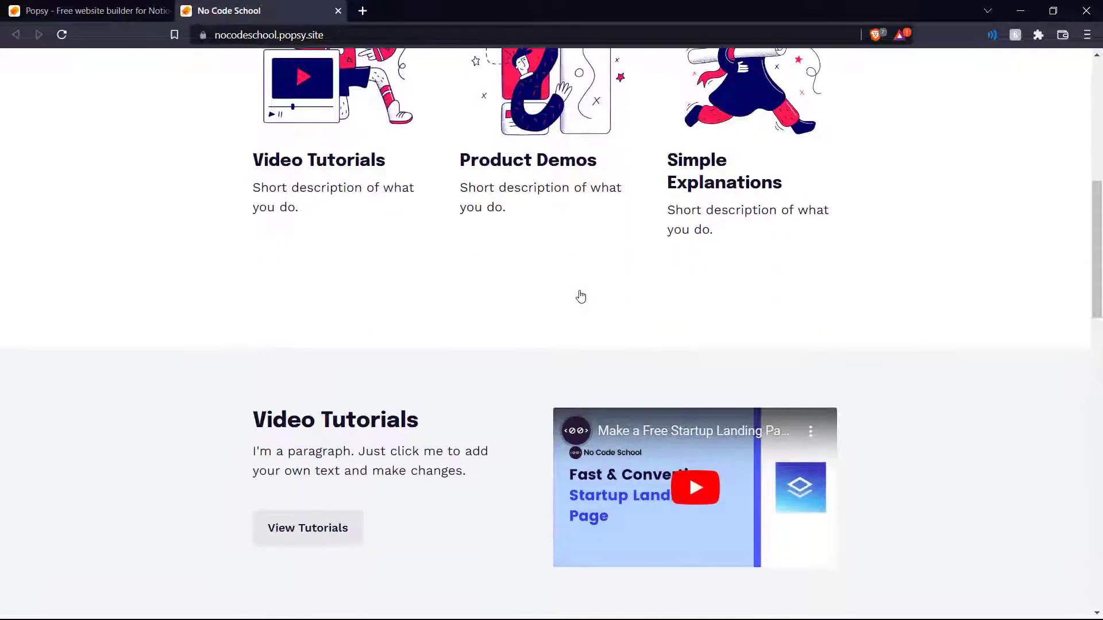
pyautogui.scroll(-10, 580, 295)
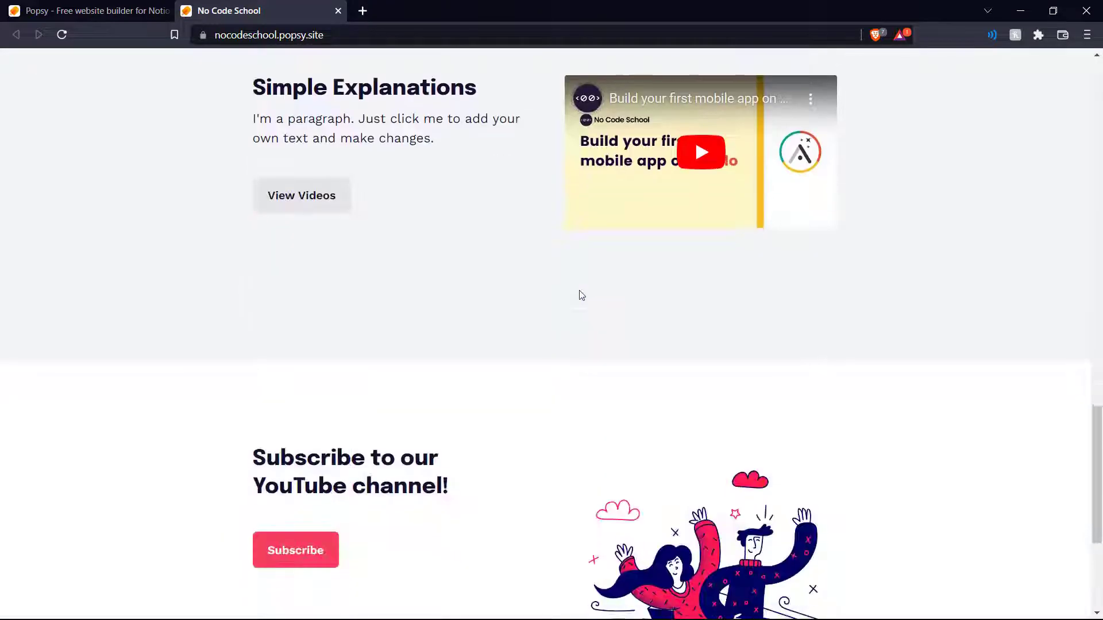
pyautogui.scroll(20, 580, 295)
pyautogui.scroll(4, 581, 294)
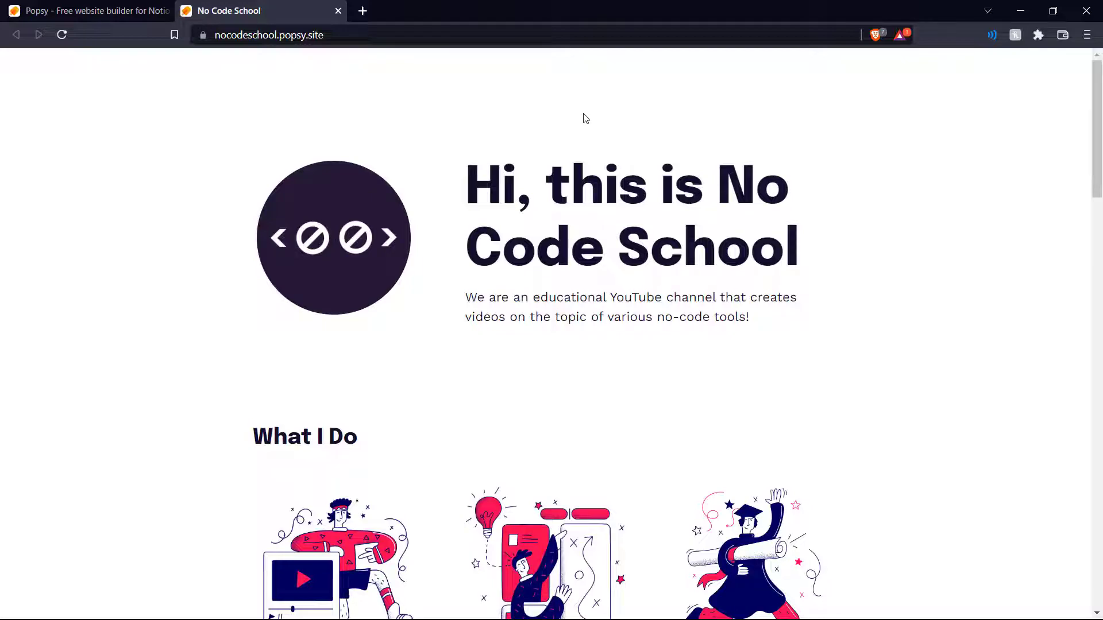
pyautogui.click(338, 11)
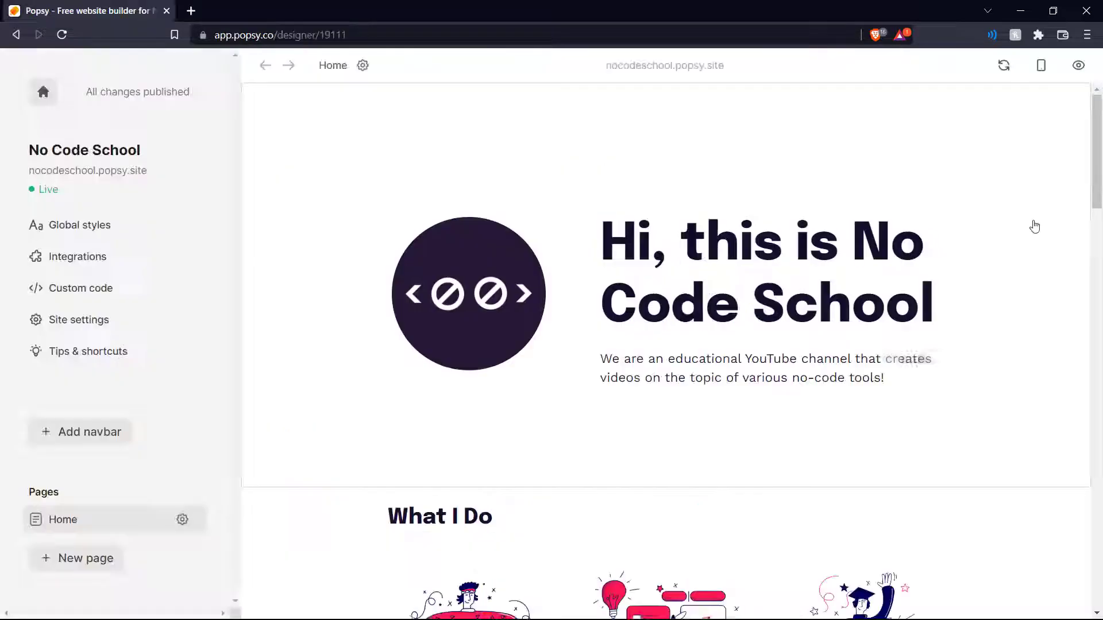